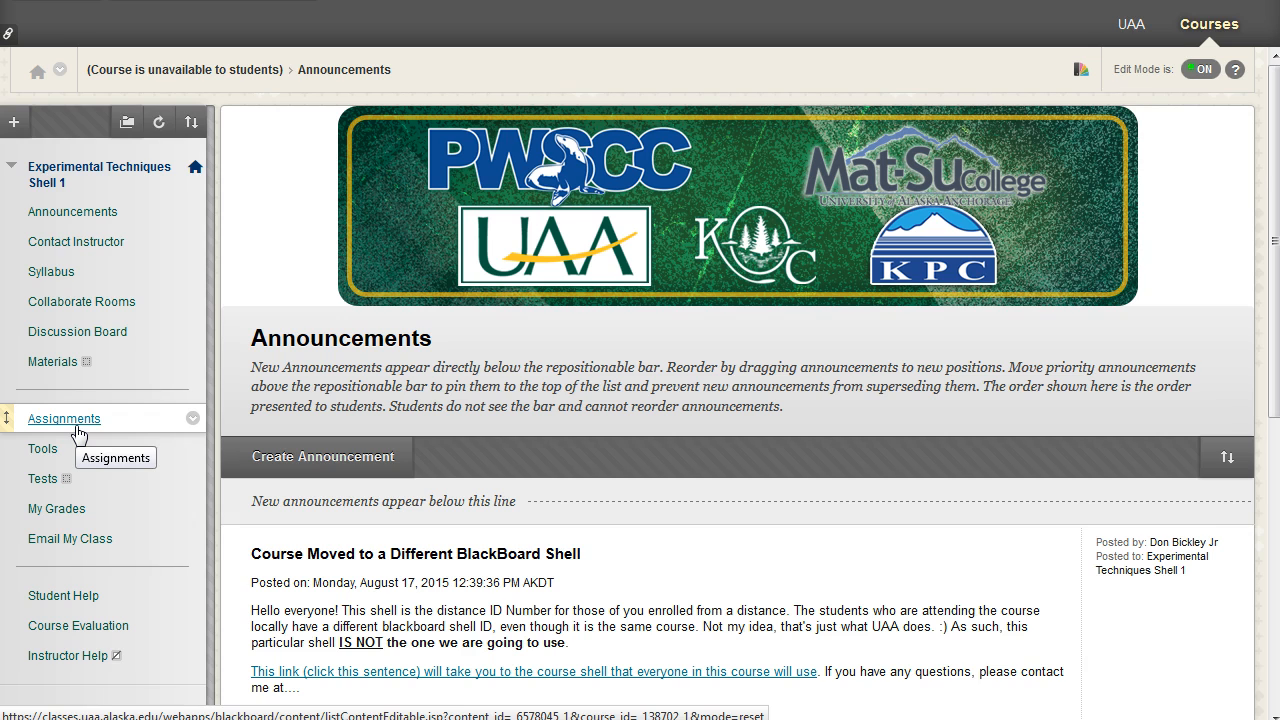
Start a new content folder in the Materials area and name it "Week 1 Materials"
click(45, 365)
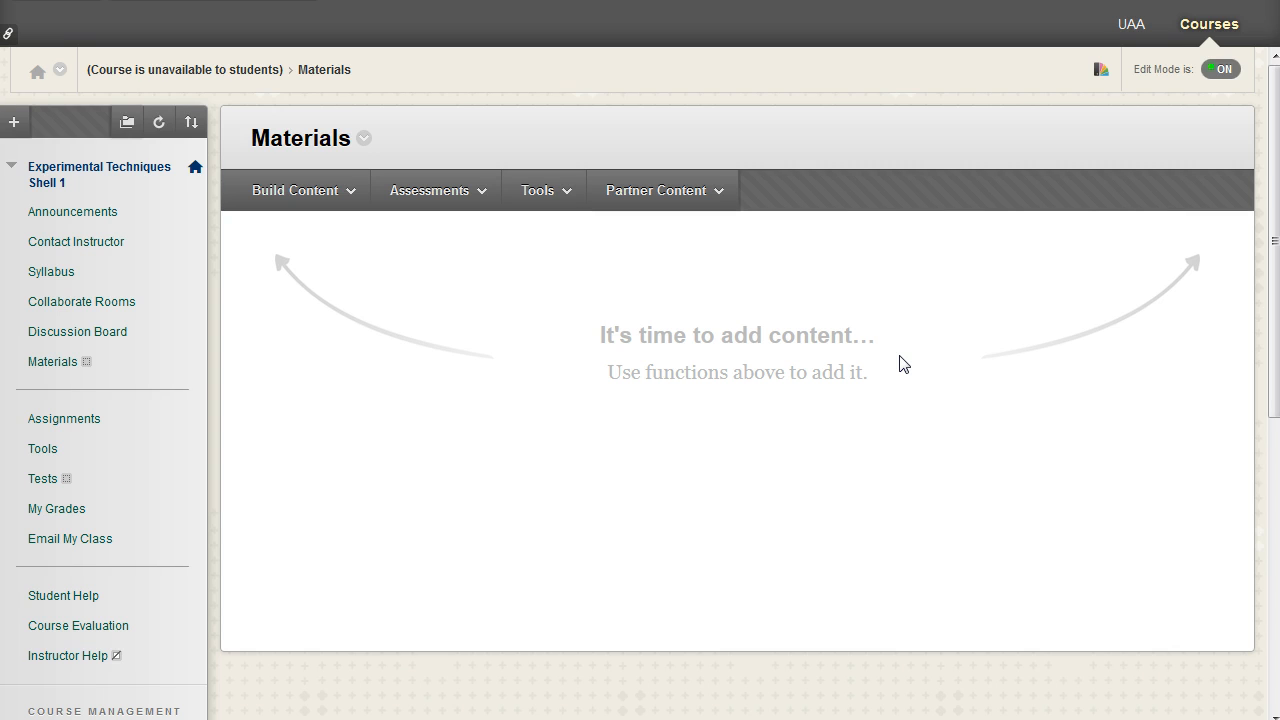
click(310, 203)
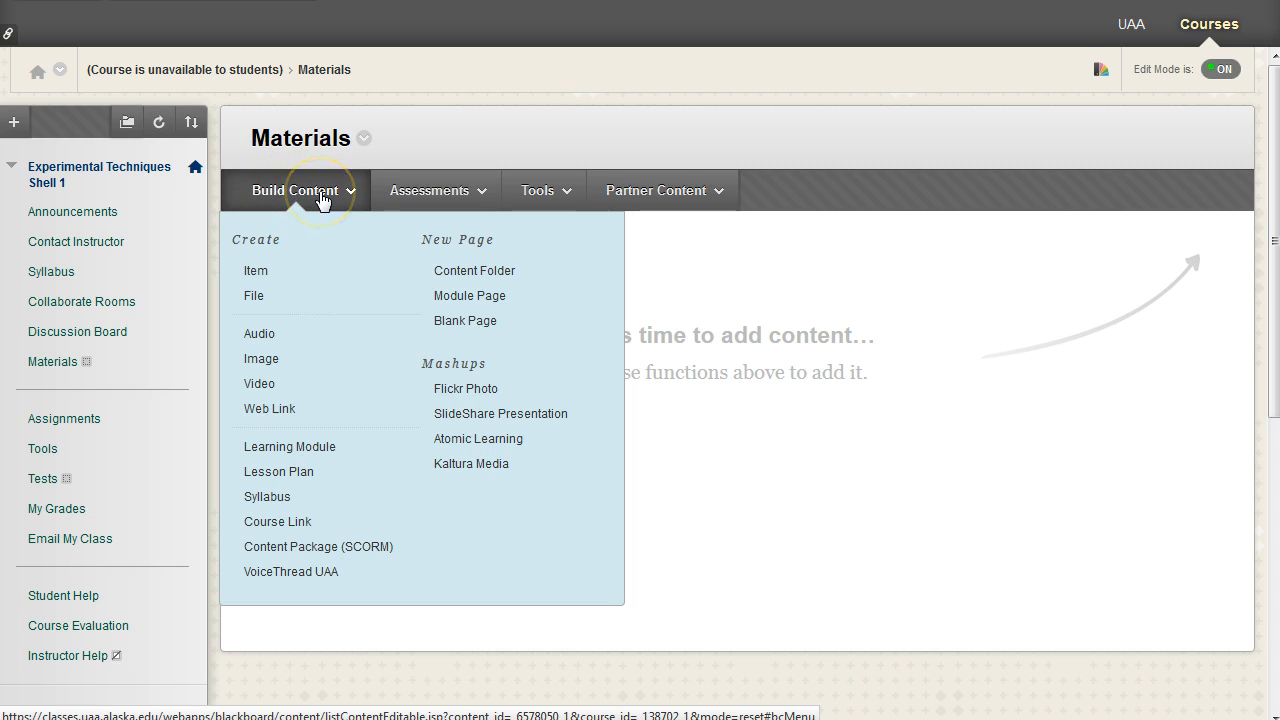
click(518, 270)
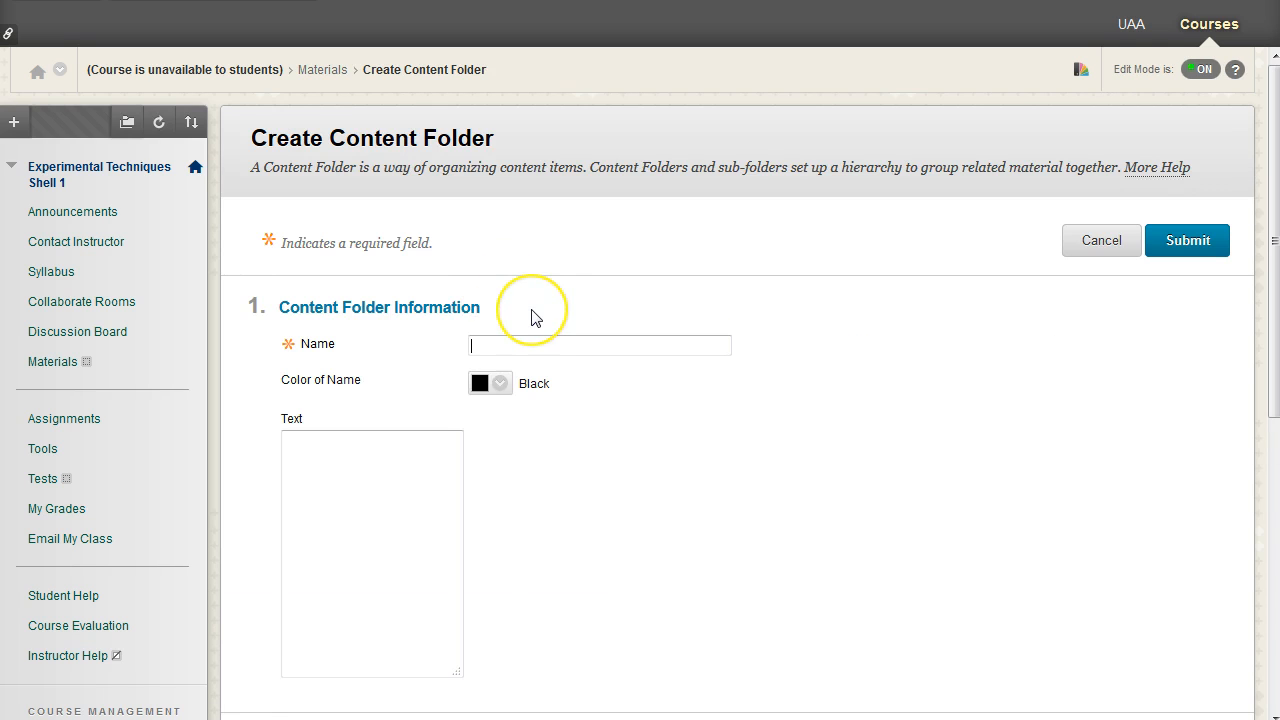
text(e)
text(Week 1 MaTER)
key(BackSpace)
text(ter)
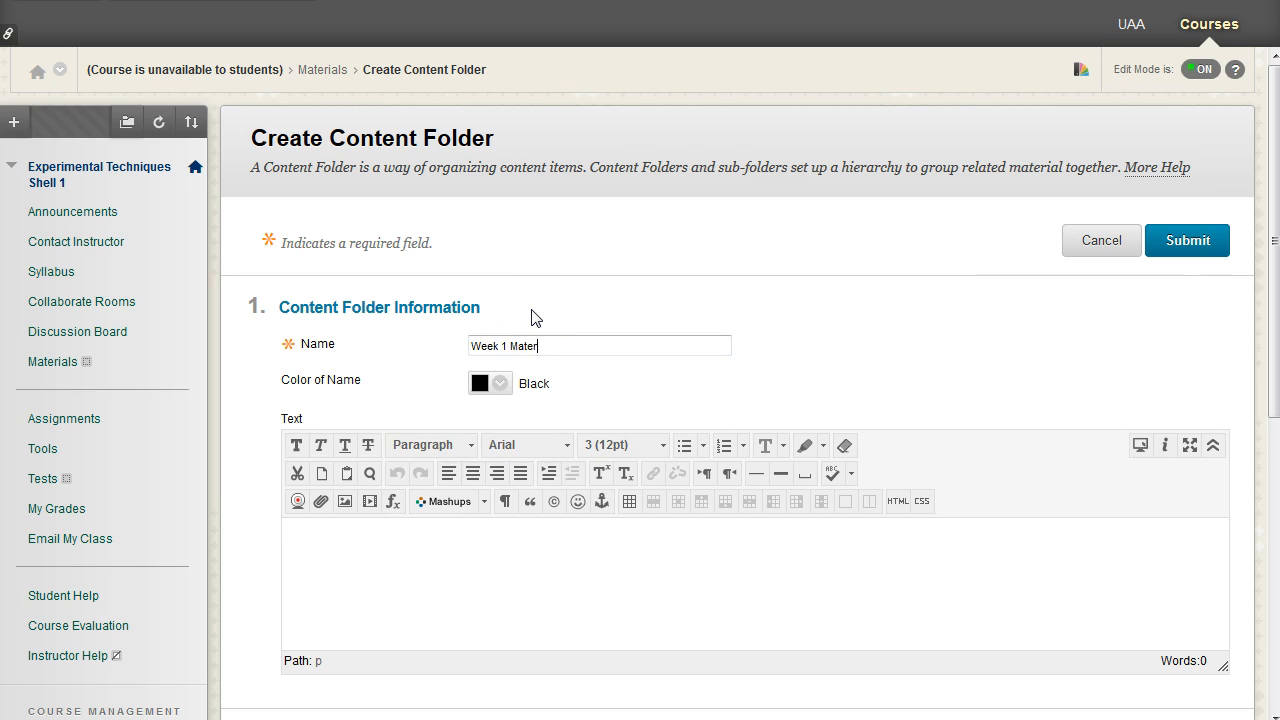
text(ials)
Examine the folder's text field and its standard options for user viewing, view tracking, and date and time restrictions
scroll(537, 320, down, 3)
click(548, 336)
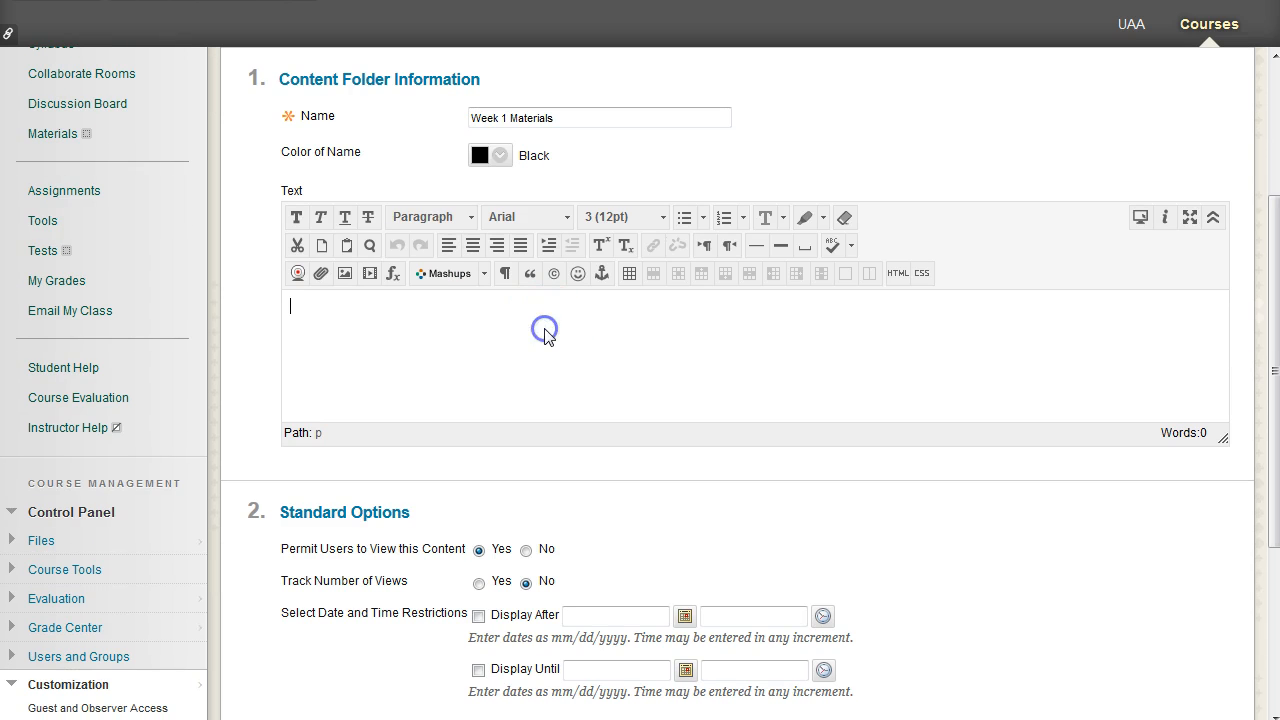
scroll(548, 340, up, 1)
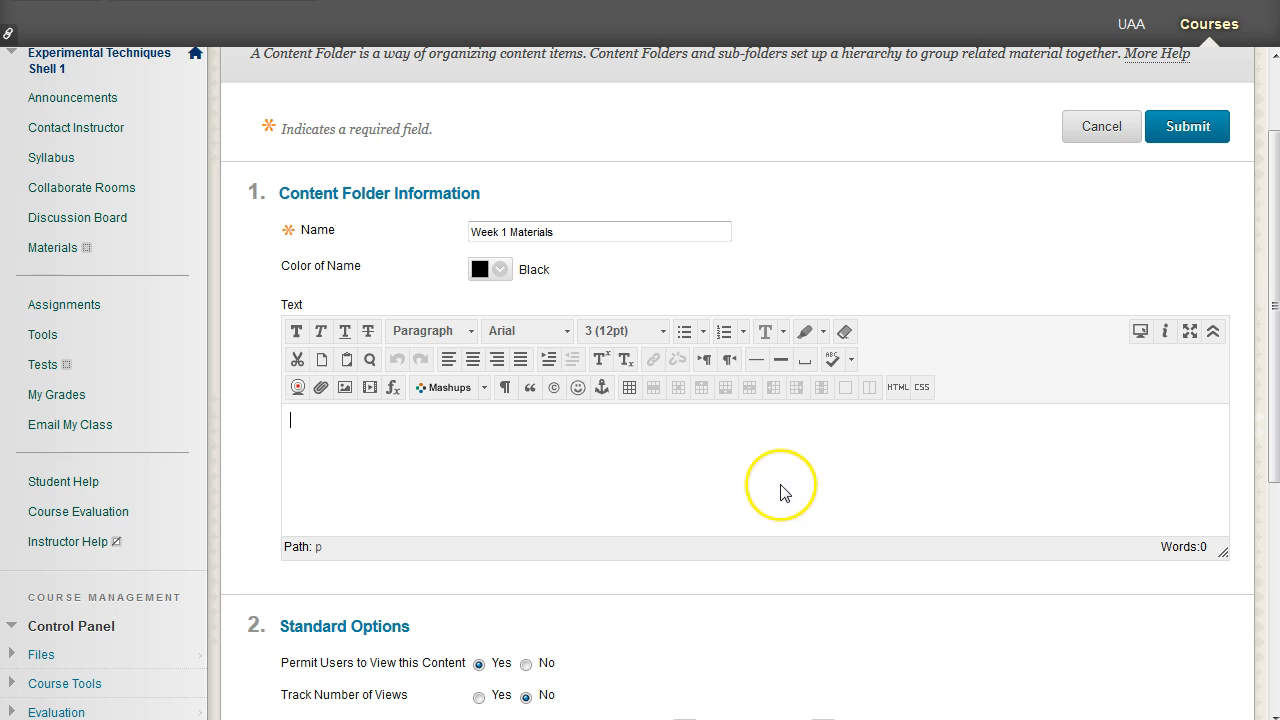
scroll(965, 455, down, 2)
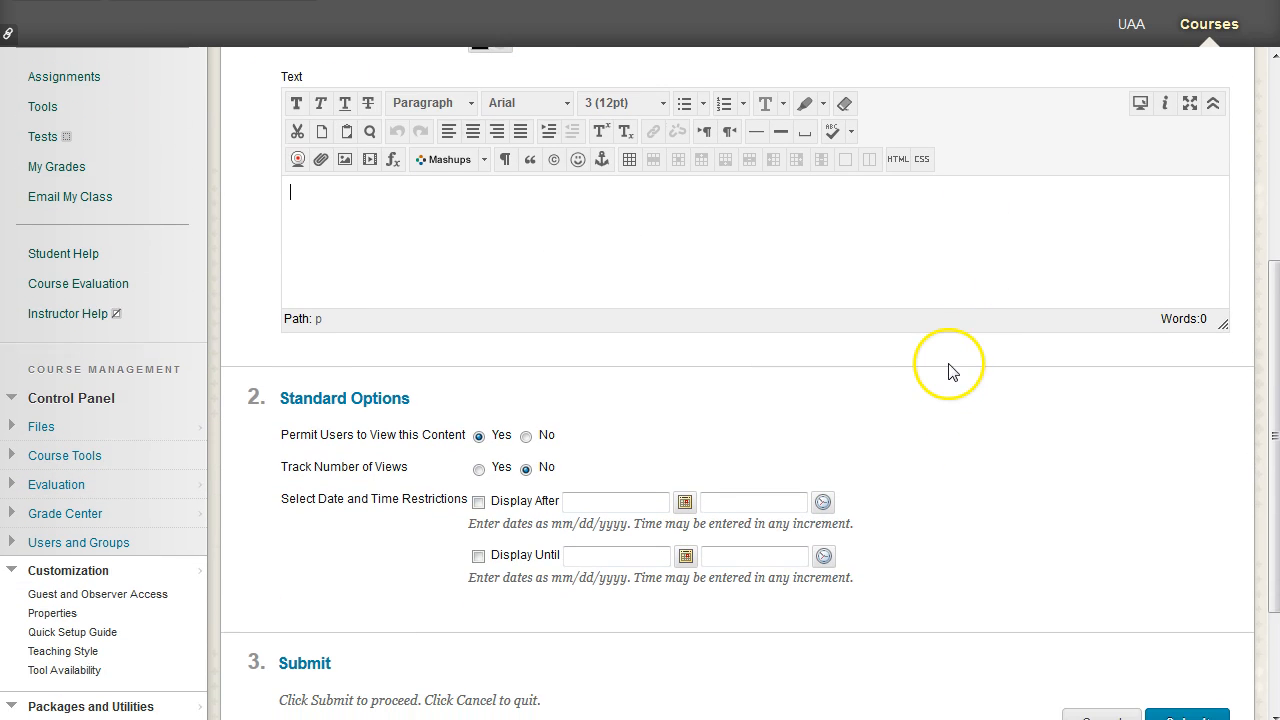
scroll(948, 368, down, 1)
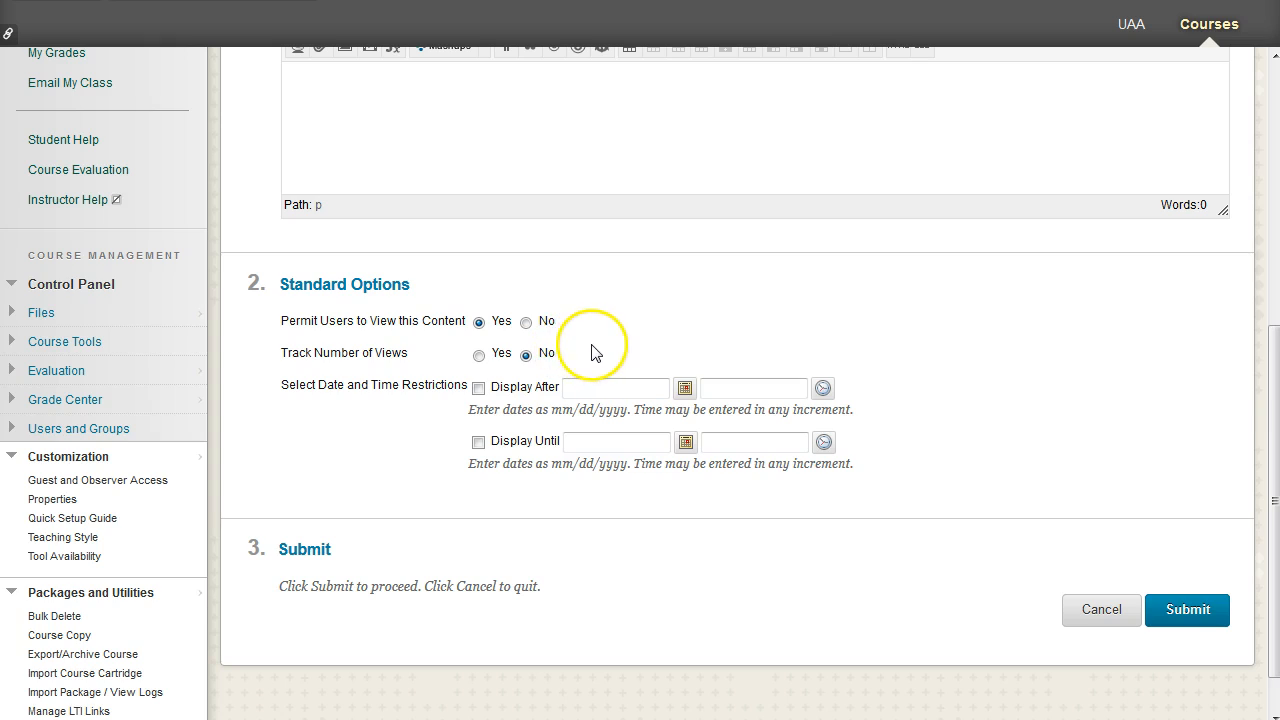
scroll(777, 409, up, 3)
click(791, 419)
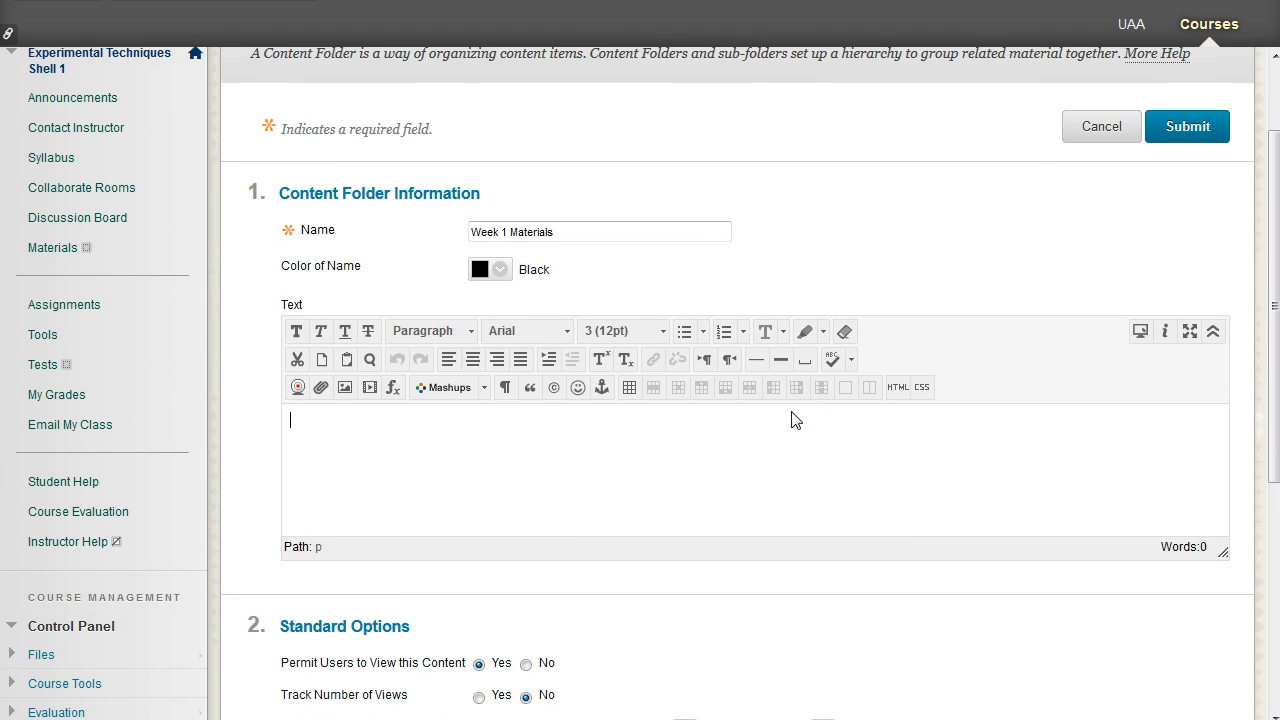
click(751, 494)
scroll(745, 505, down, 2)
scroll(734, 503, up, 2)
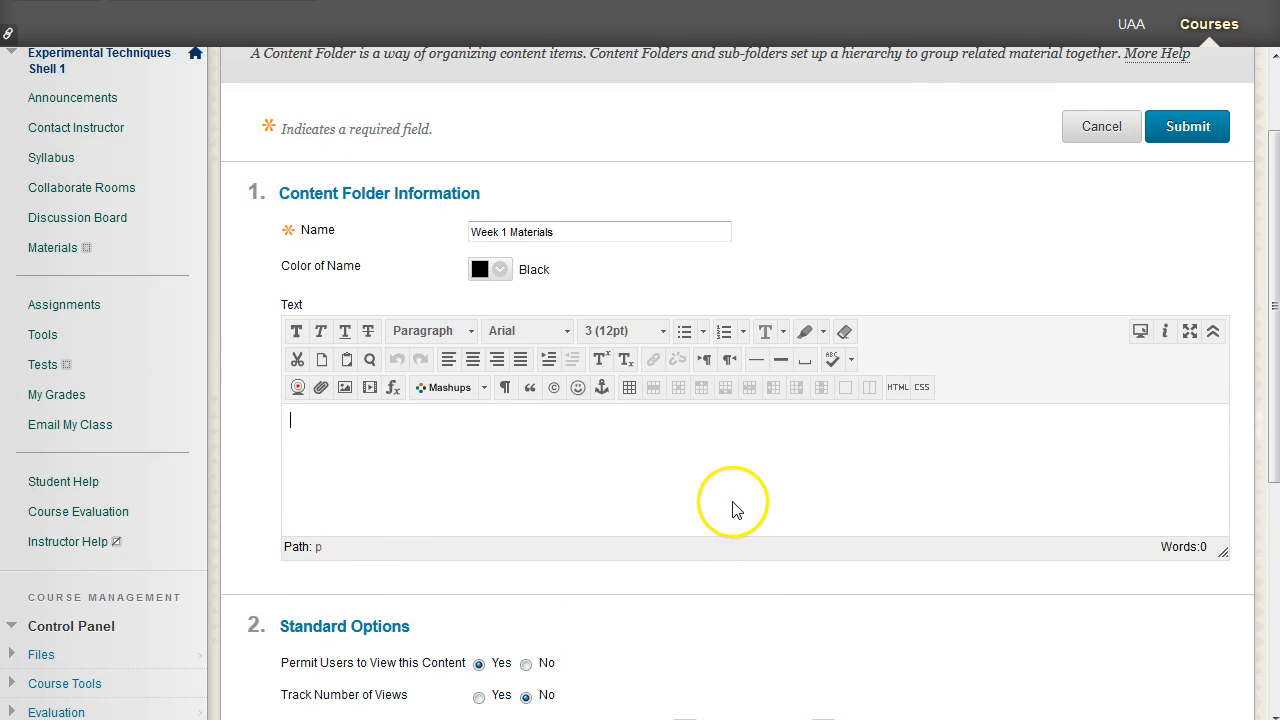
scroll(728, 492, down, 3)
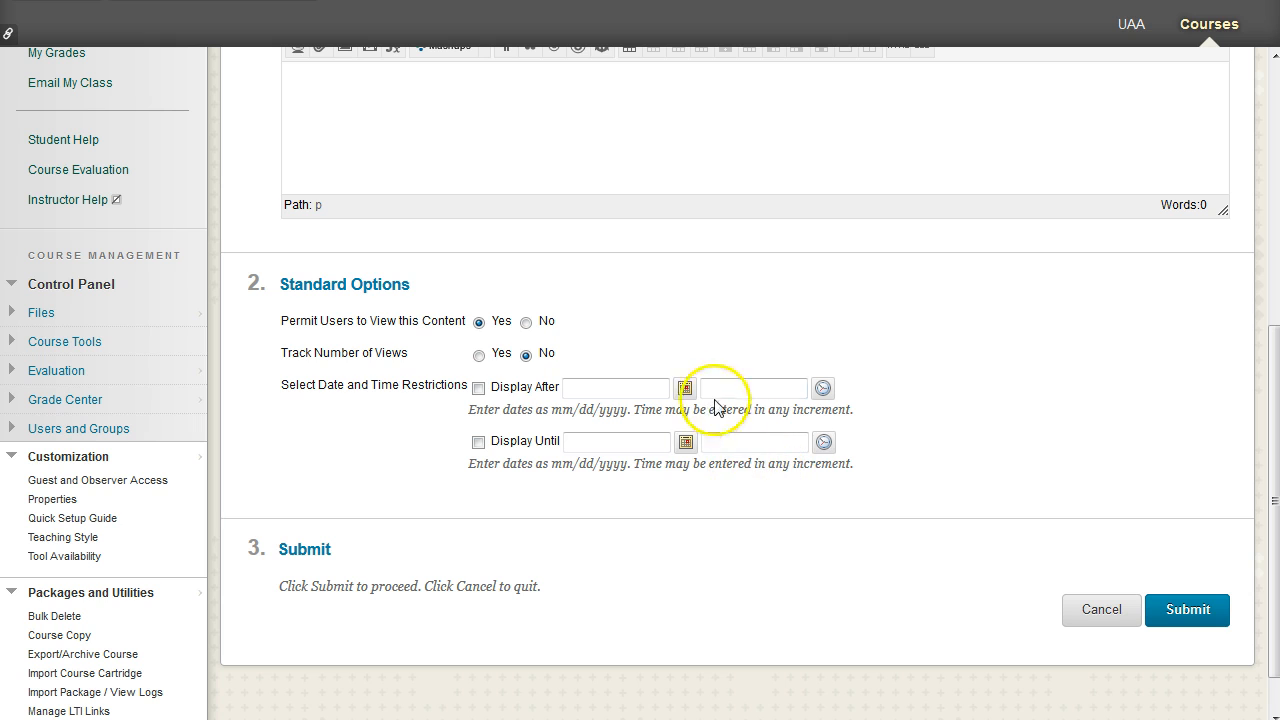
click(479, 389)
click(626, 389)
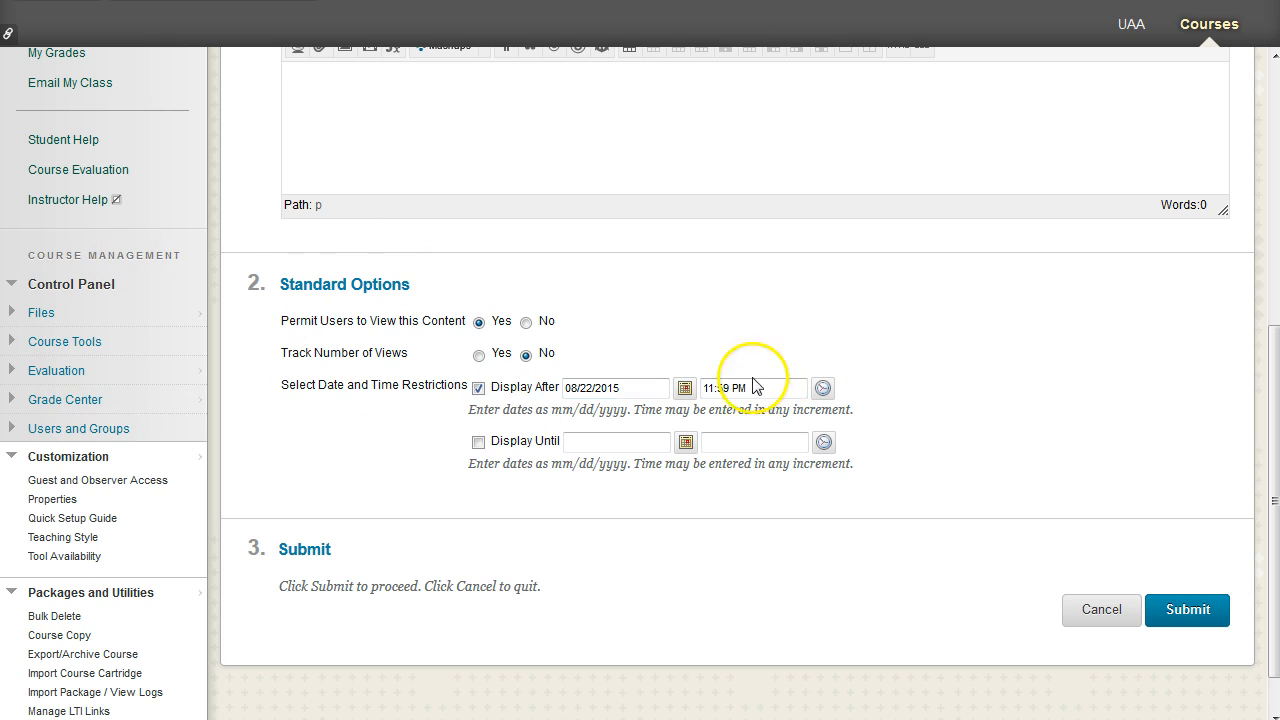
click(478, 390)
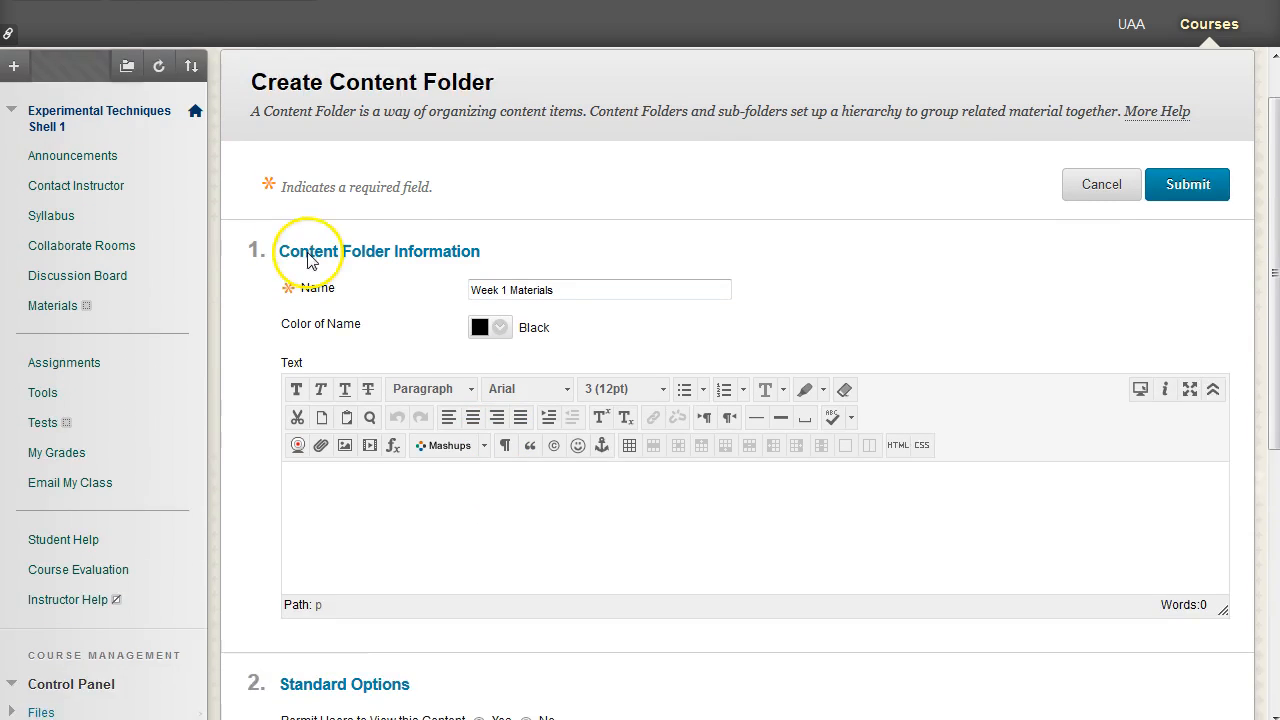
Submit the Week 1 Materials content folder
scroll(737, 409, down, 8)
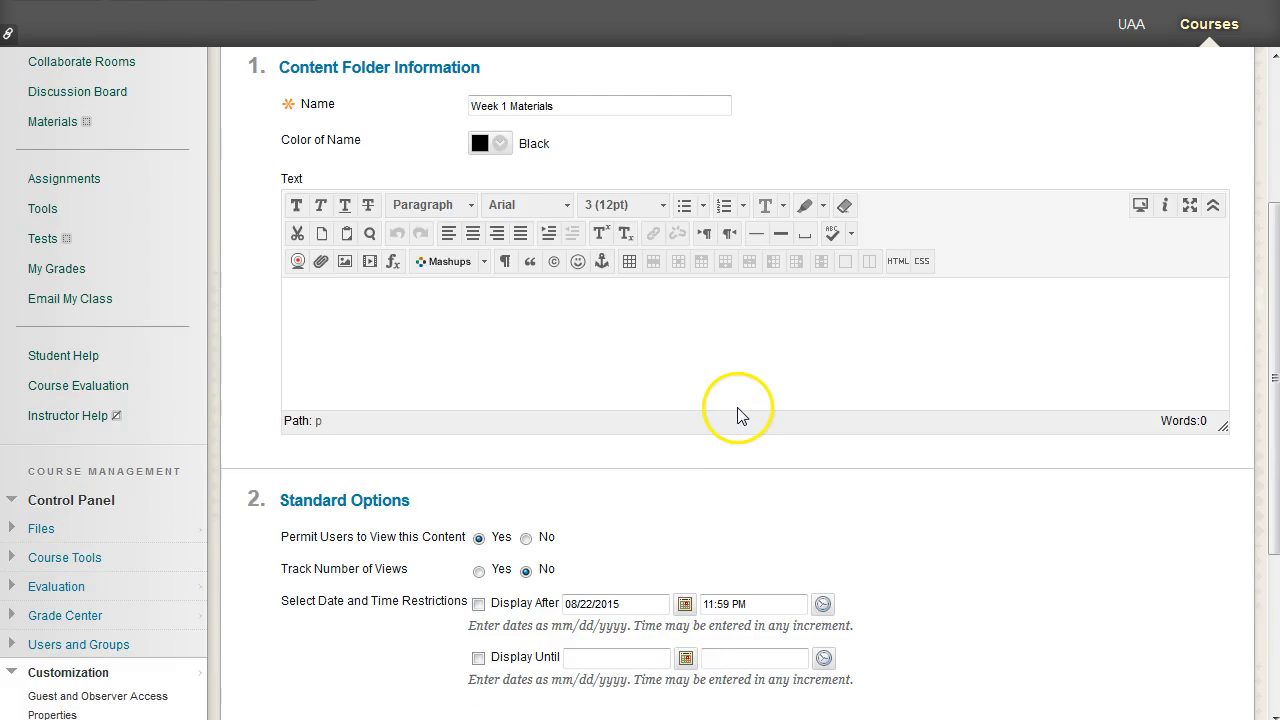
scroll(575, 486, up, 2)
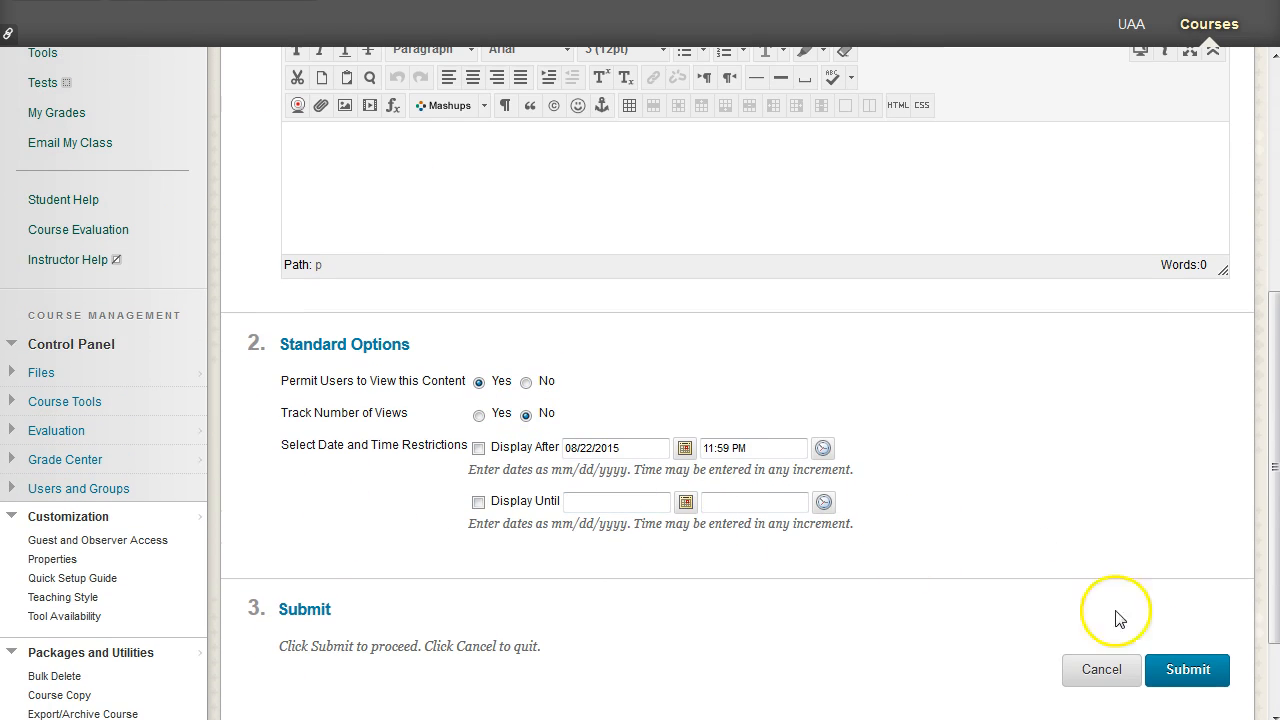
click(1181, 669)
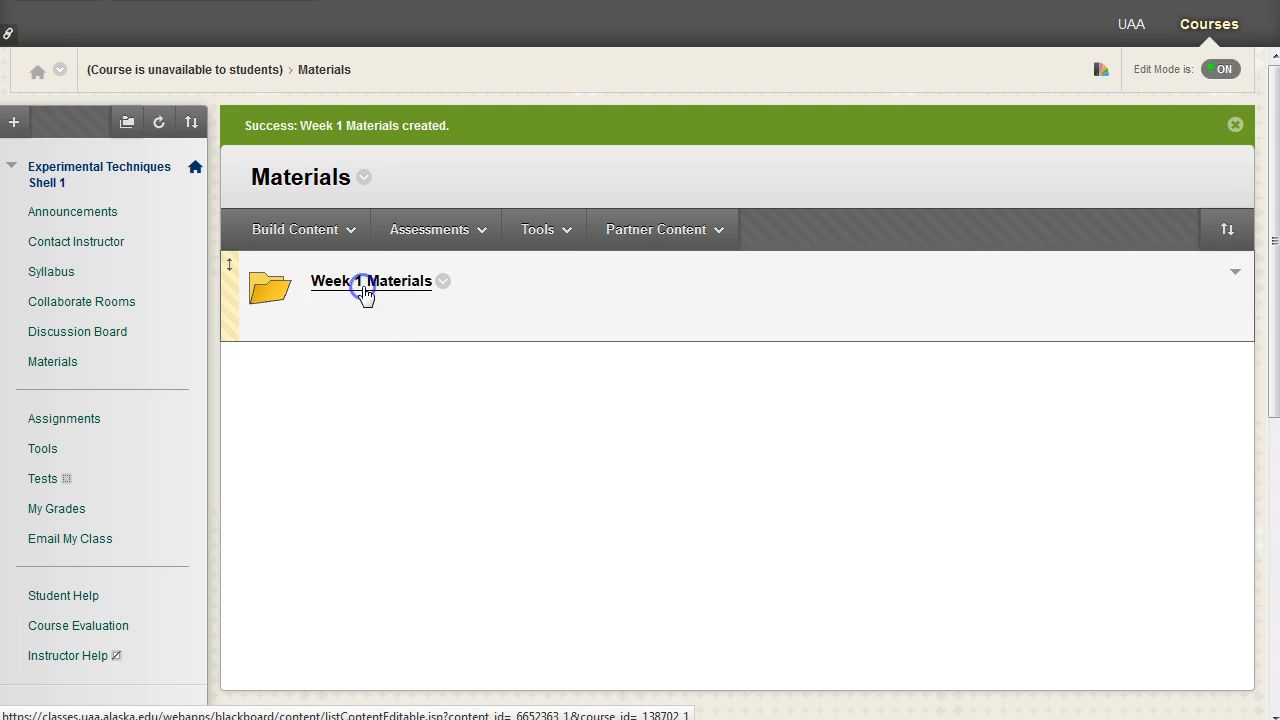
click(365, 290)
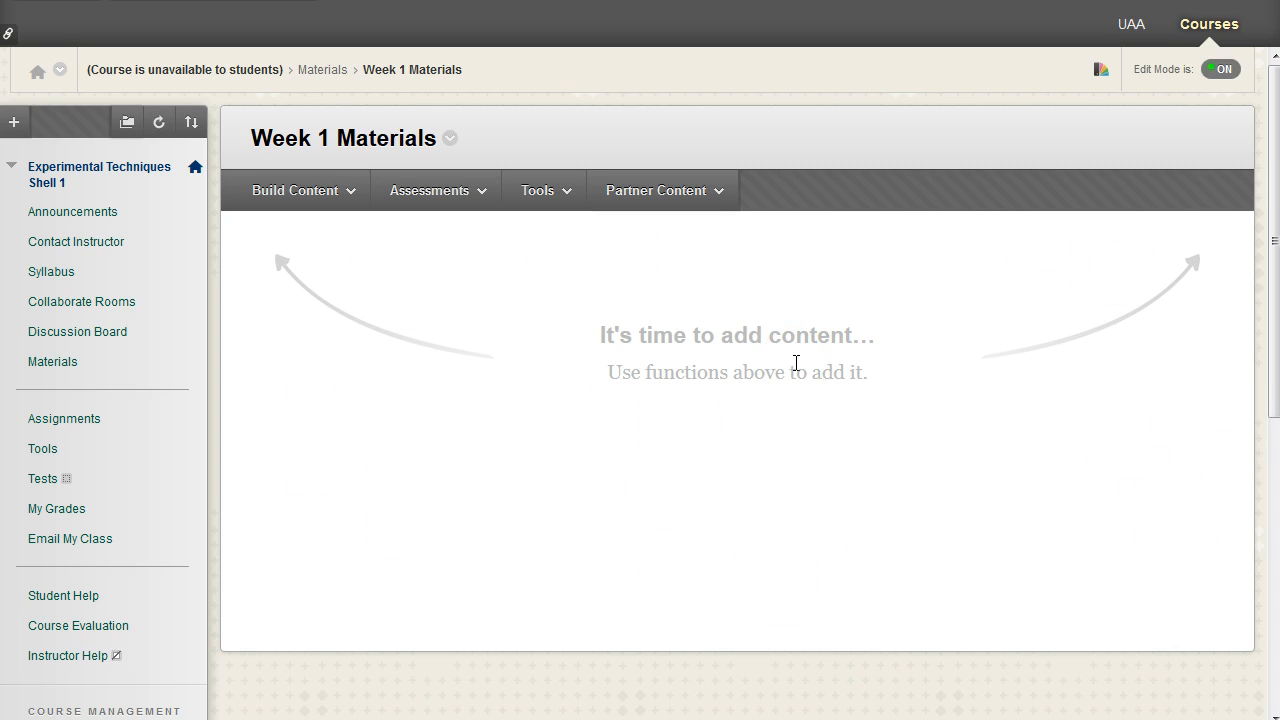
click(338, 191)
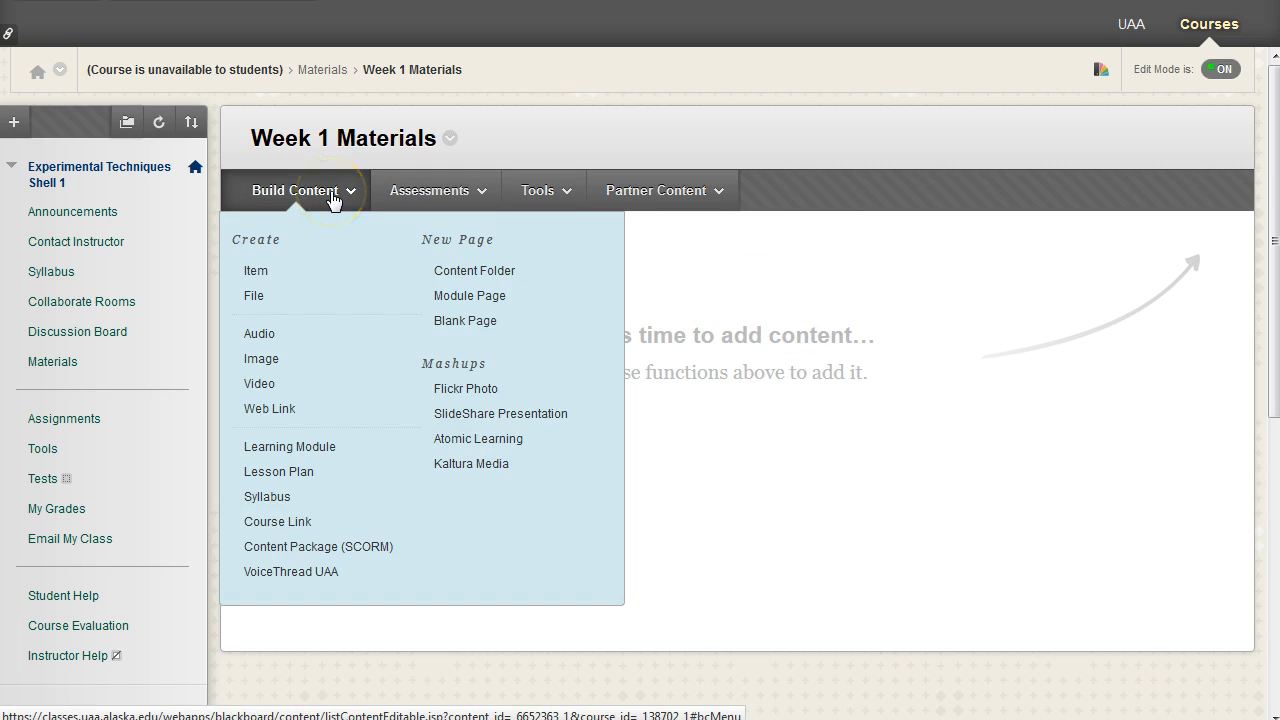
click(287, 410)
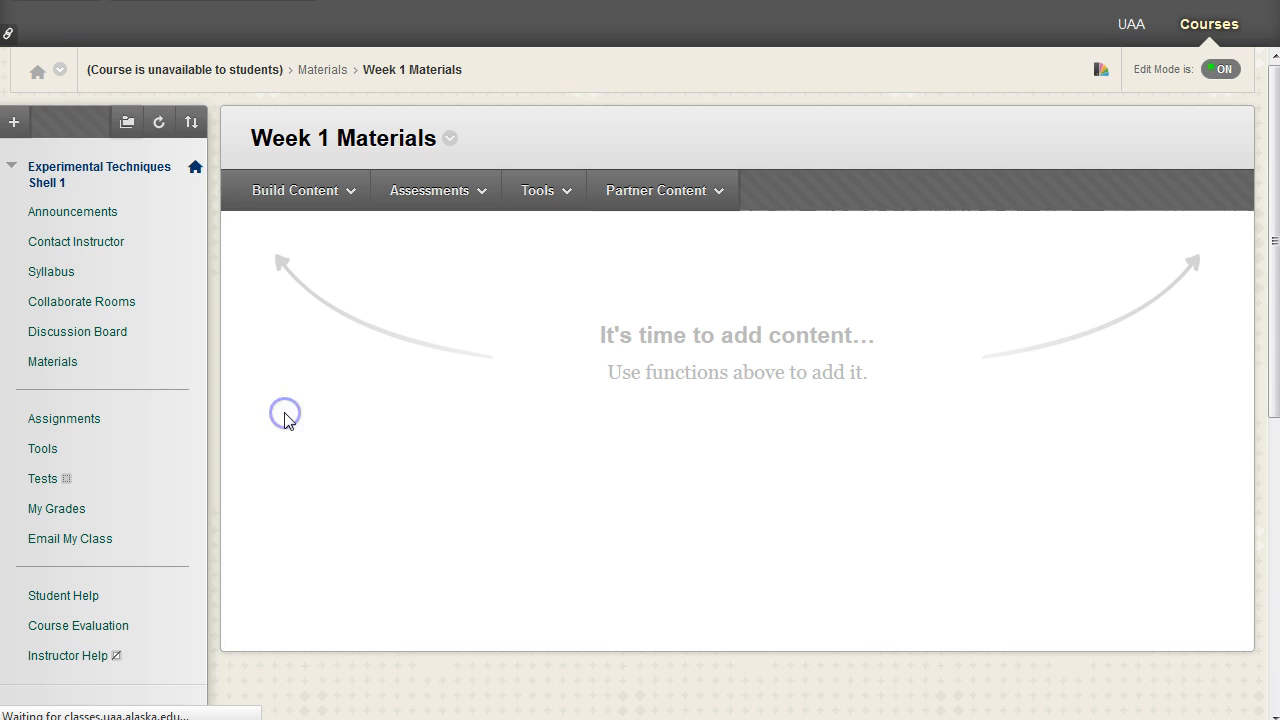
click(474, 346)
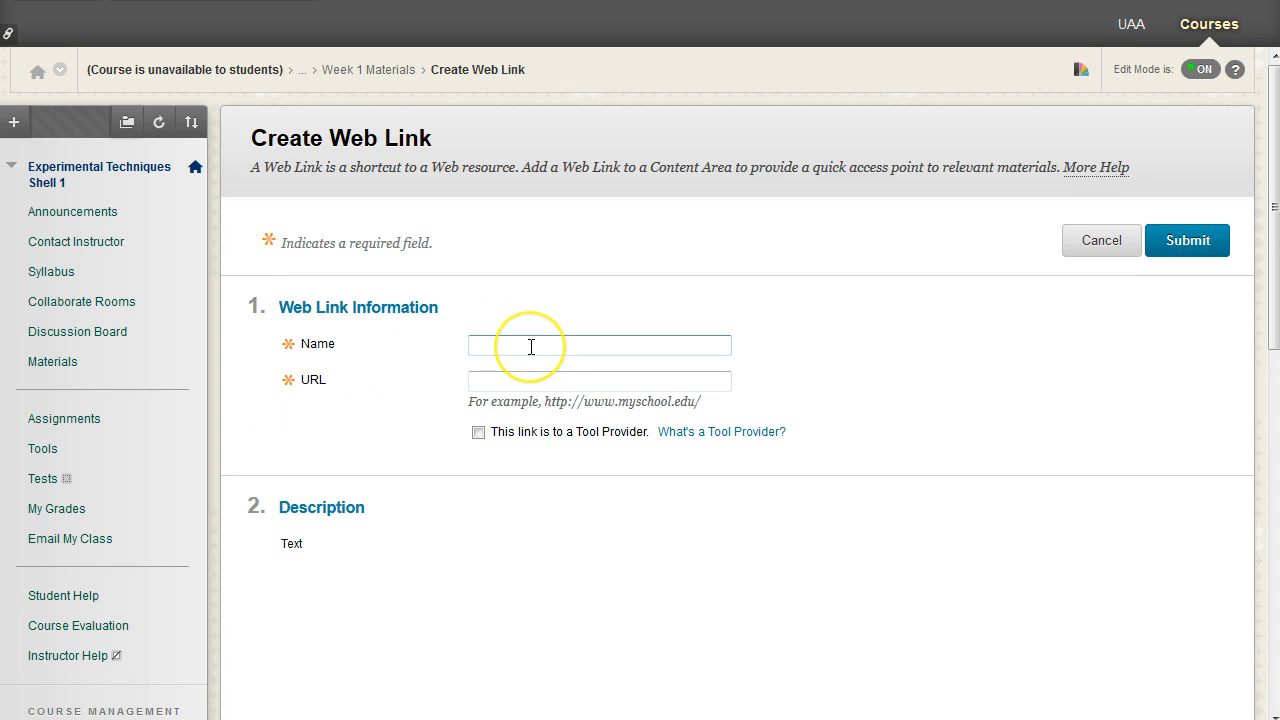
click(531, 346)
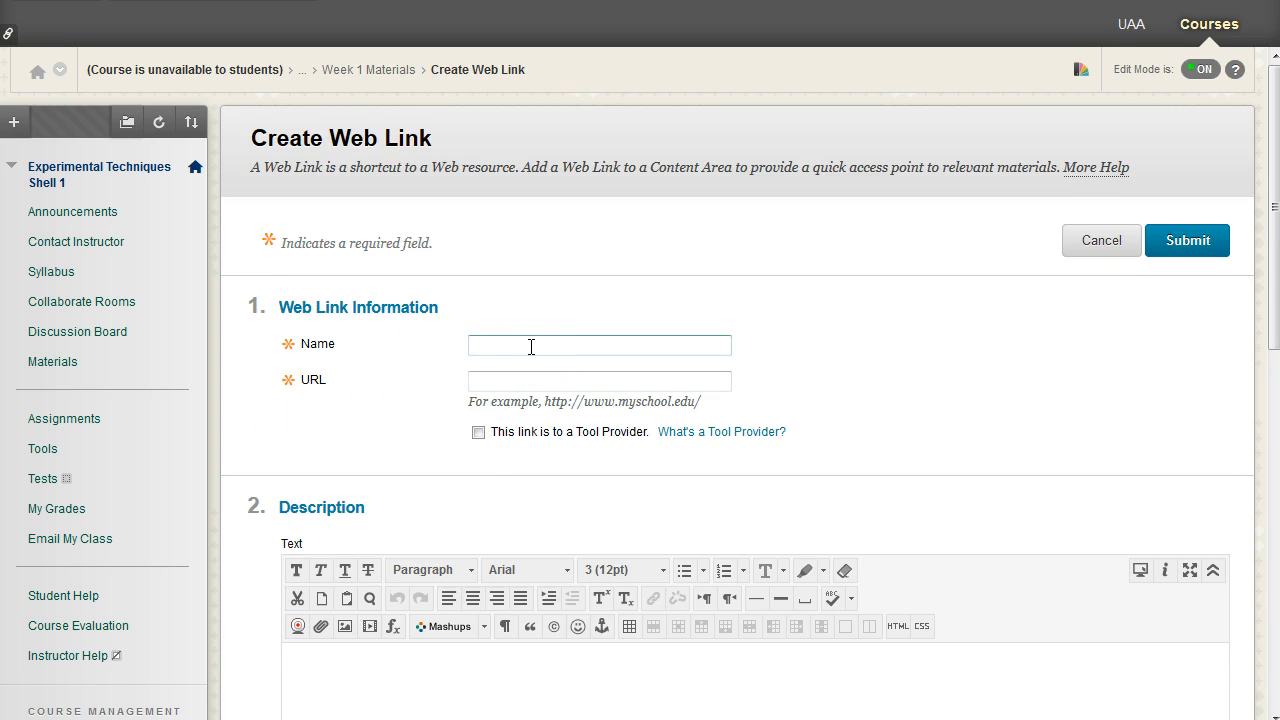
text(Ree)
key(BackSpace)
text(Google Link!)
click(525, 382)
text(www.google.com)
Enter the description "Use the above link to search for the following terms: fluffy, orange, forest. Write down what you think of when you see the first image."
scroll(525, 395, down, 3)
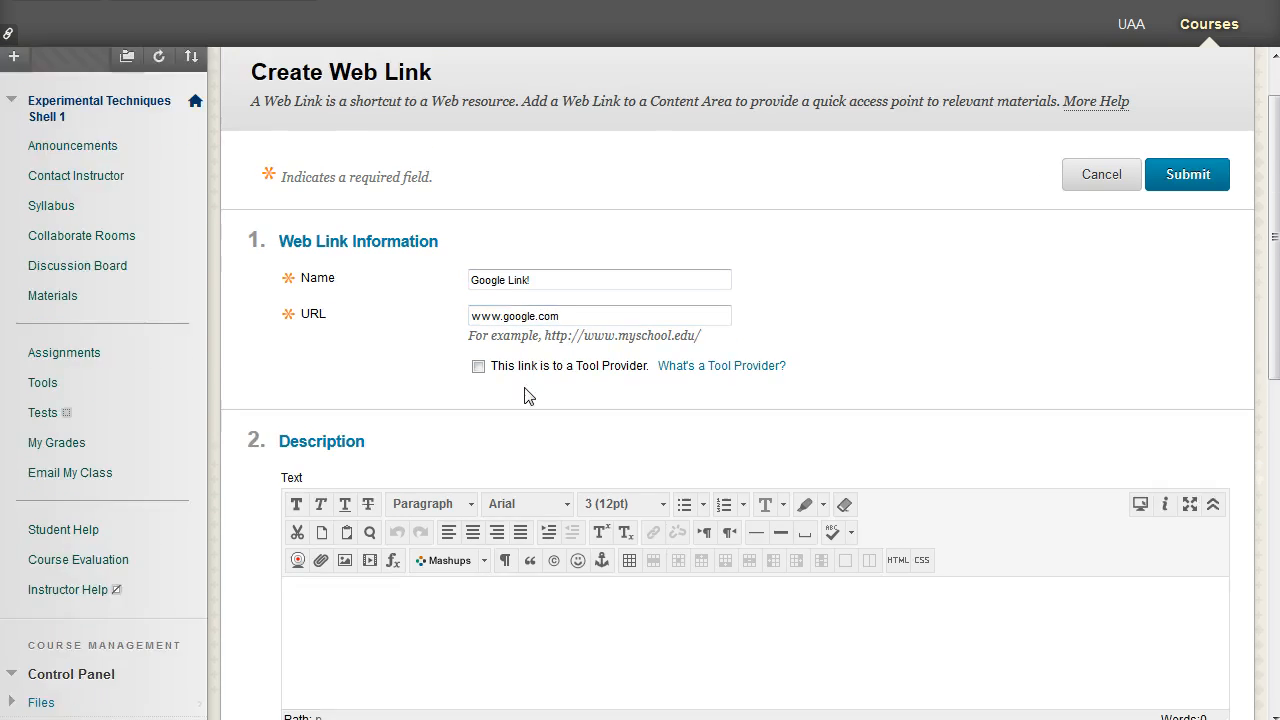
click(529, 411)
scroll(560, 430, up, 1)
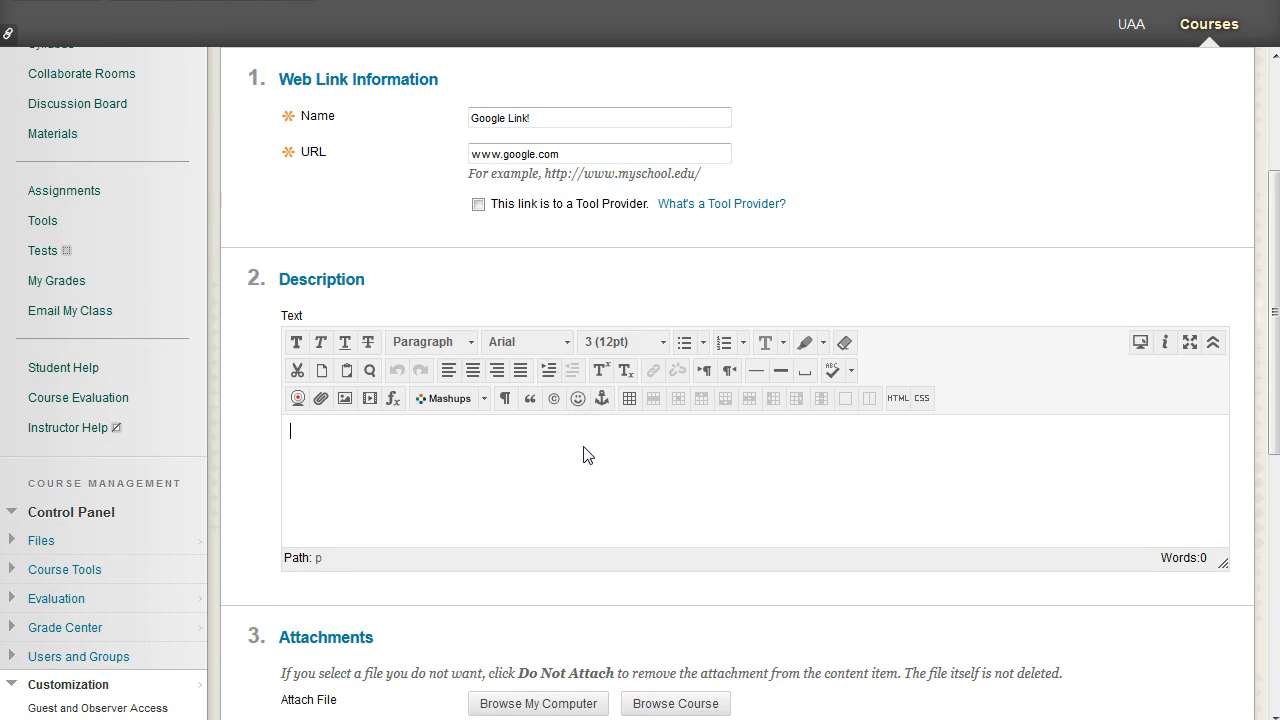
text(Use the above link t)
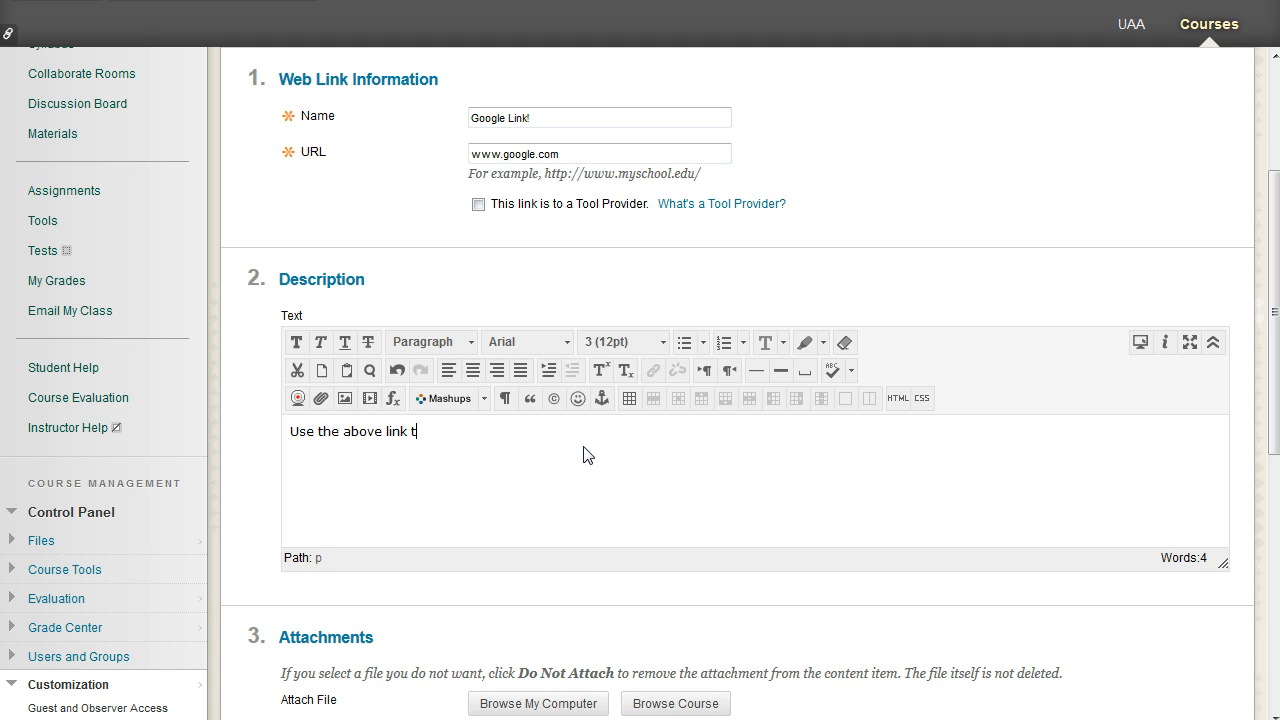
text(o search for the following terms:)
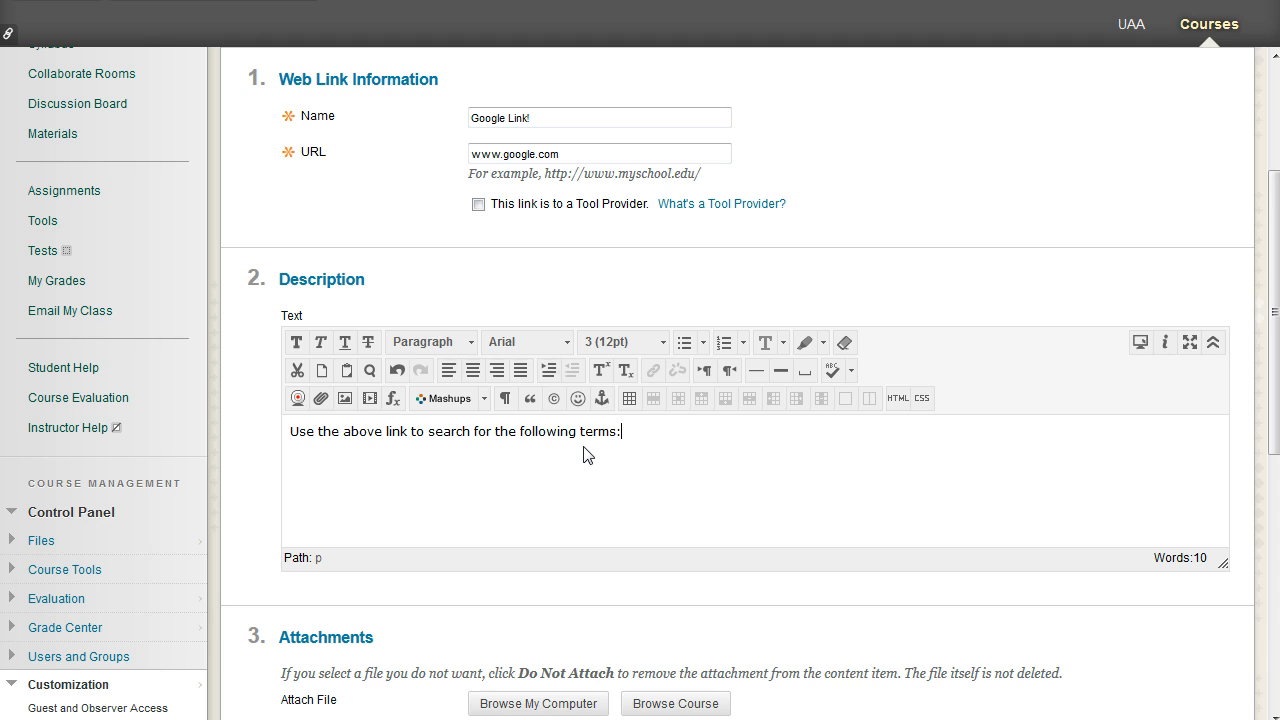
text( fluffy, orange, forest)
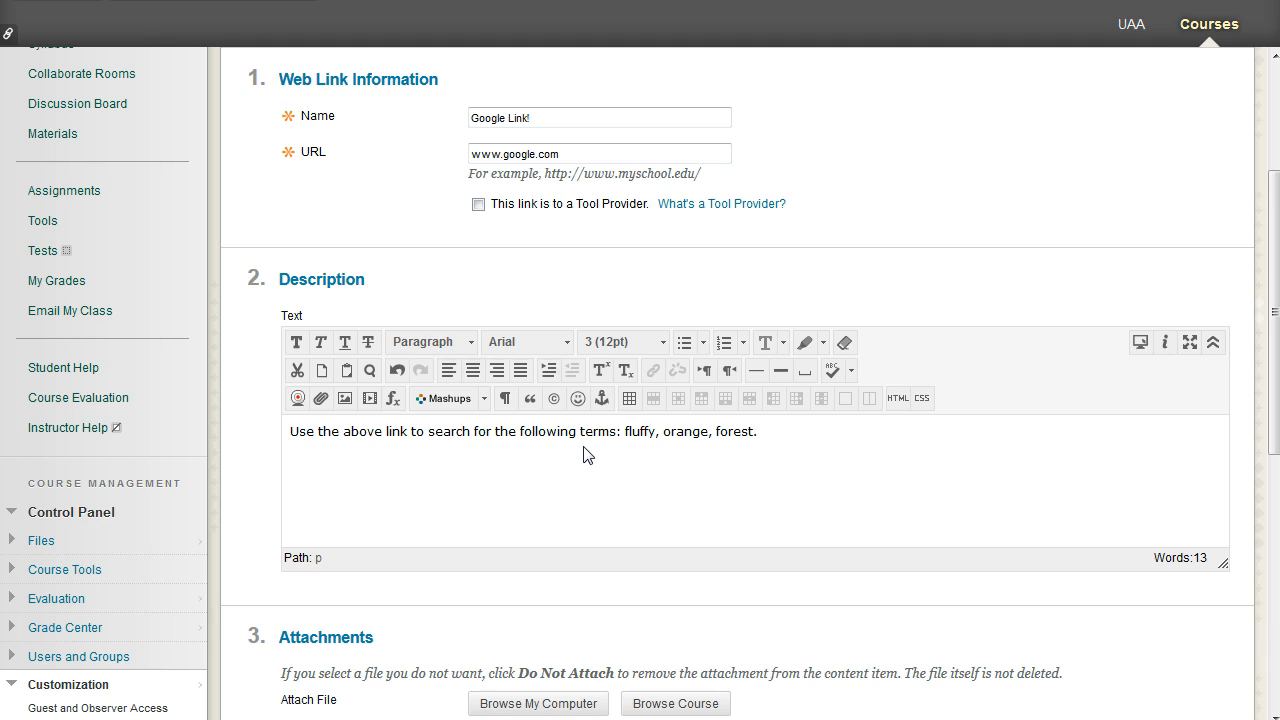
text(. Write down what you tyhink)
key(BackSpace)
key(BackSpace)
key(BackSpace)
key(BackSpace)
key(BackSpace)
text(hink of when you see the first image.)
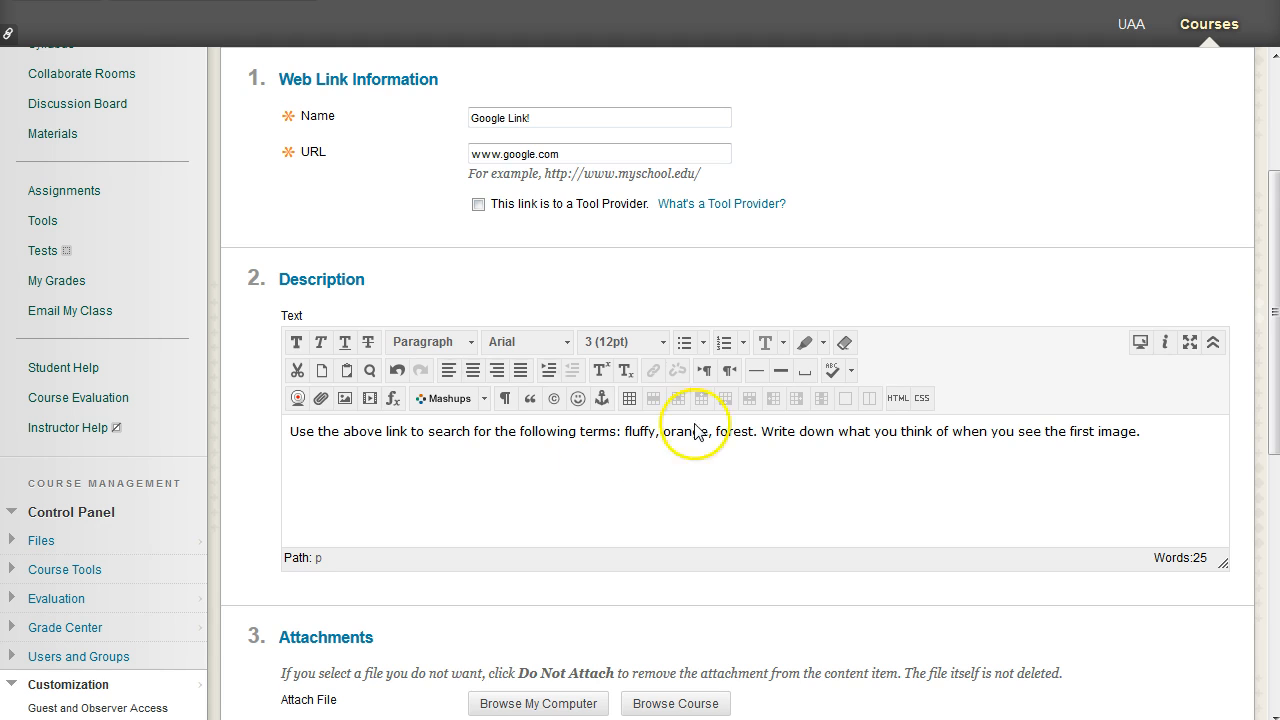
Review the web link's attachment, new-window, user viewing, view tracking, and date and time restriction options
scroll(1100, 450, down, 3)
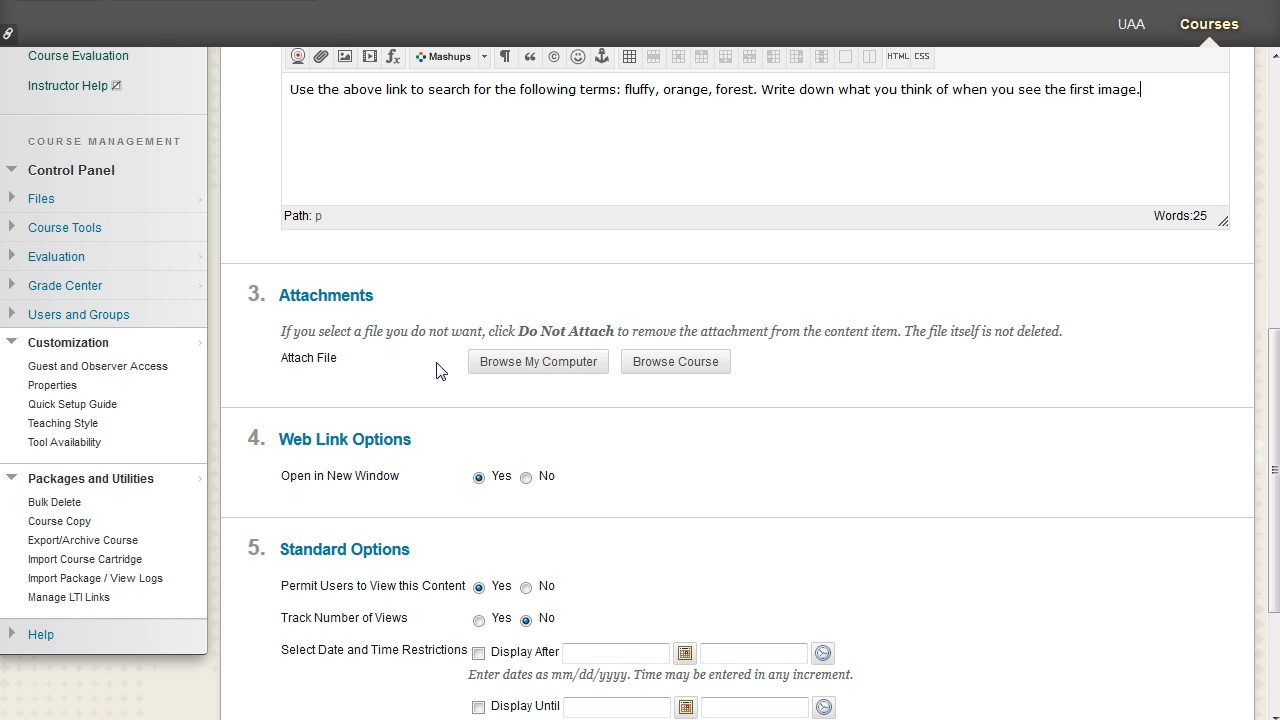
scroll(436, 371, down, 2)
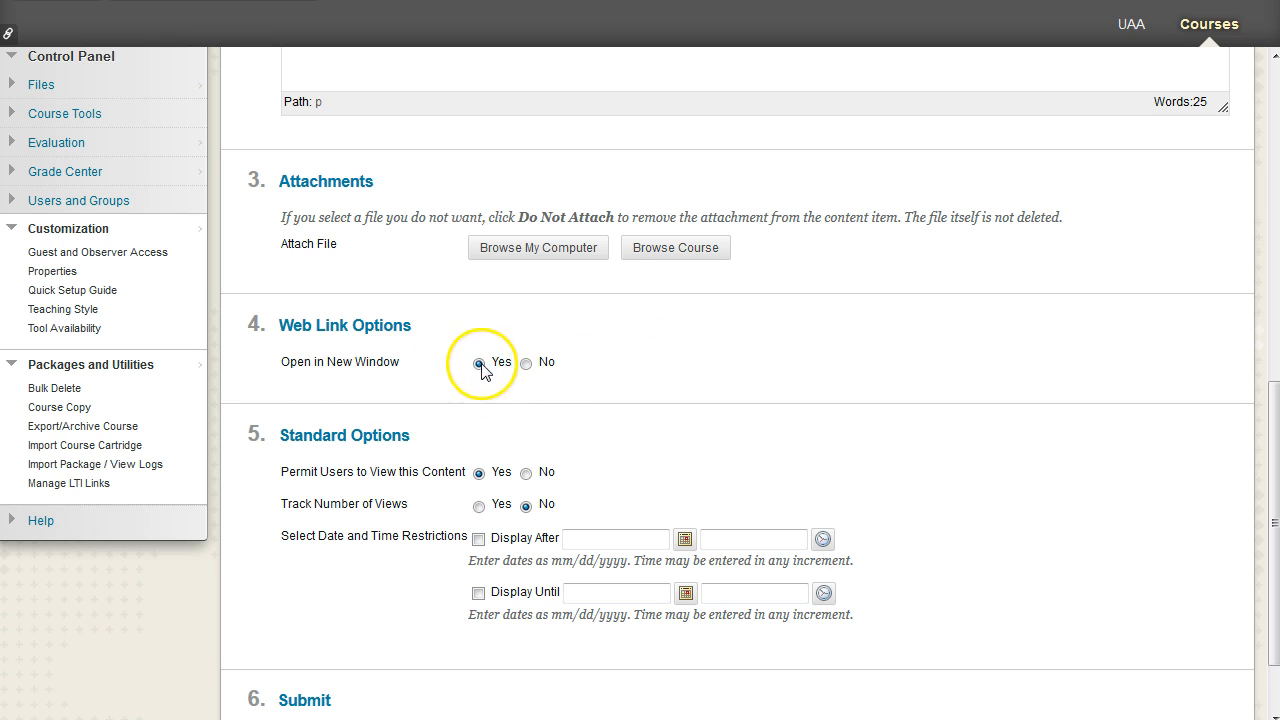
scroll(849, 386, down, 2)
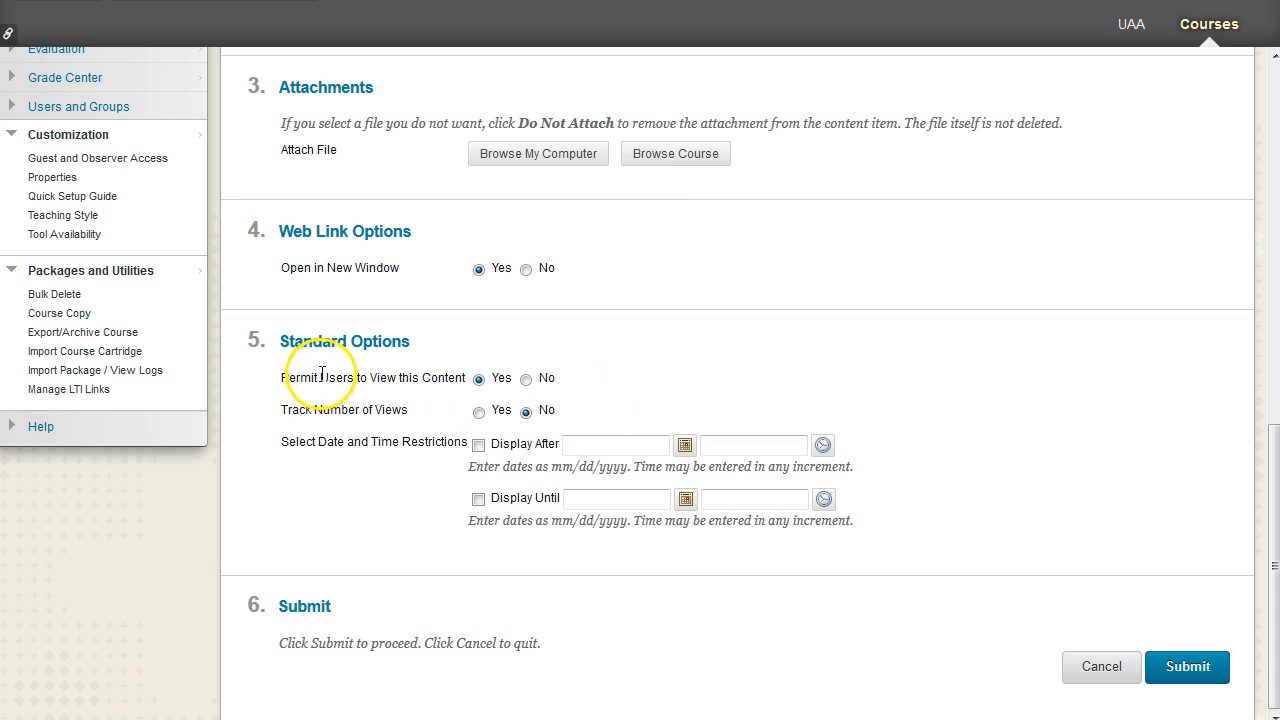
click(309, 441)
drag(309, 441, 934, 521)
click(935, 510)
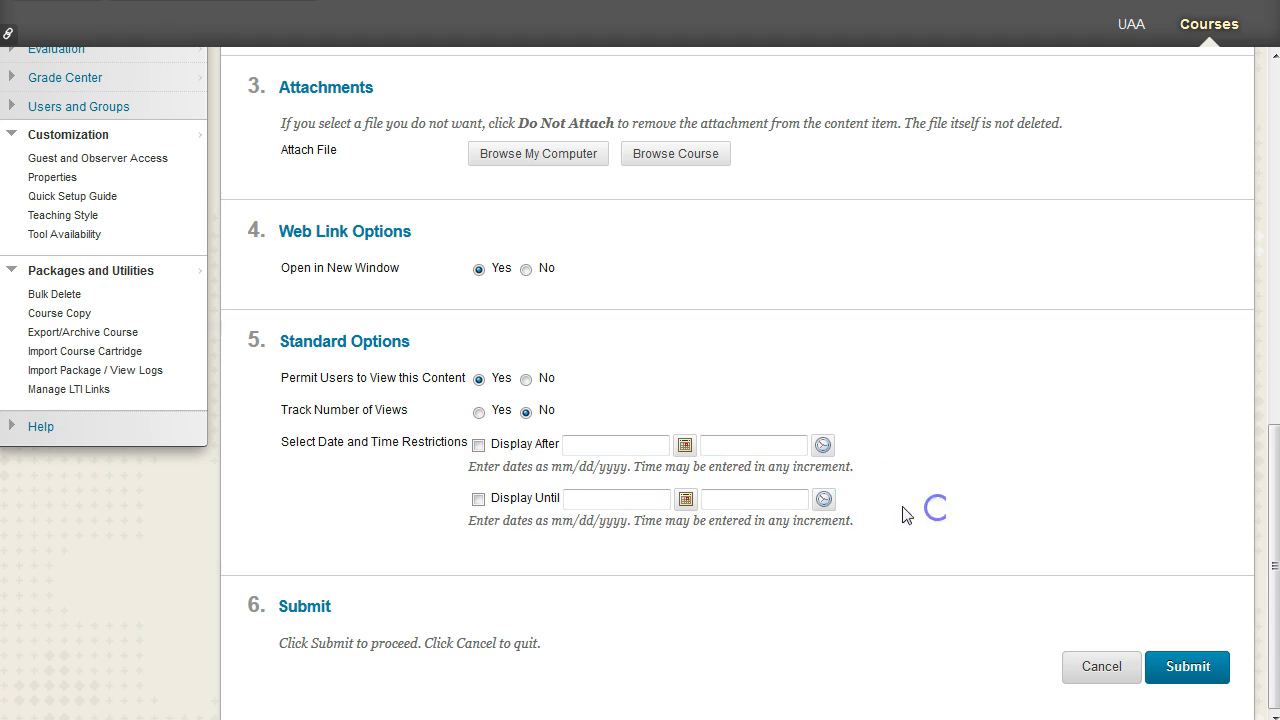
scroll(1090, 588, up, 7)
scroll(810, 535, down, 7)
Try to submit the web link with its current URL
click(1160, 664)
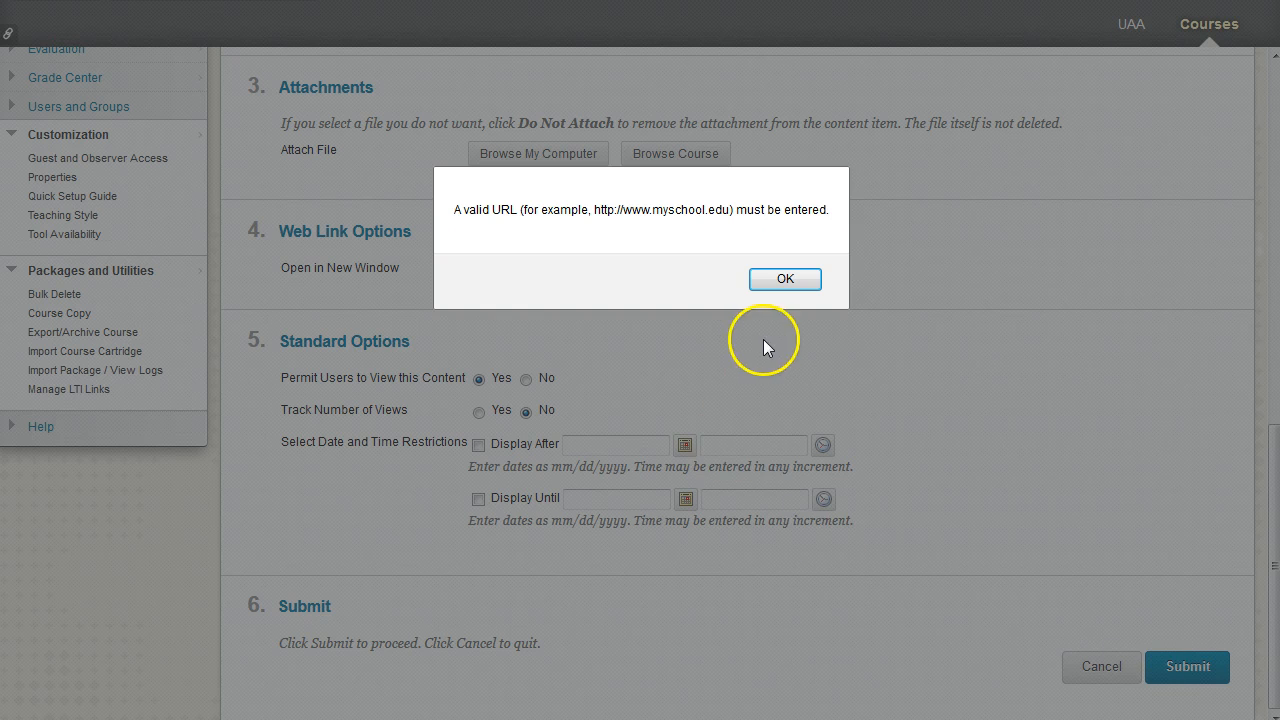
drag(592, 210, 618, 209)
click(783, 280)
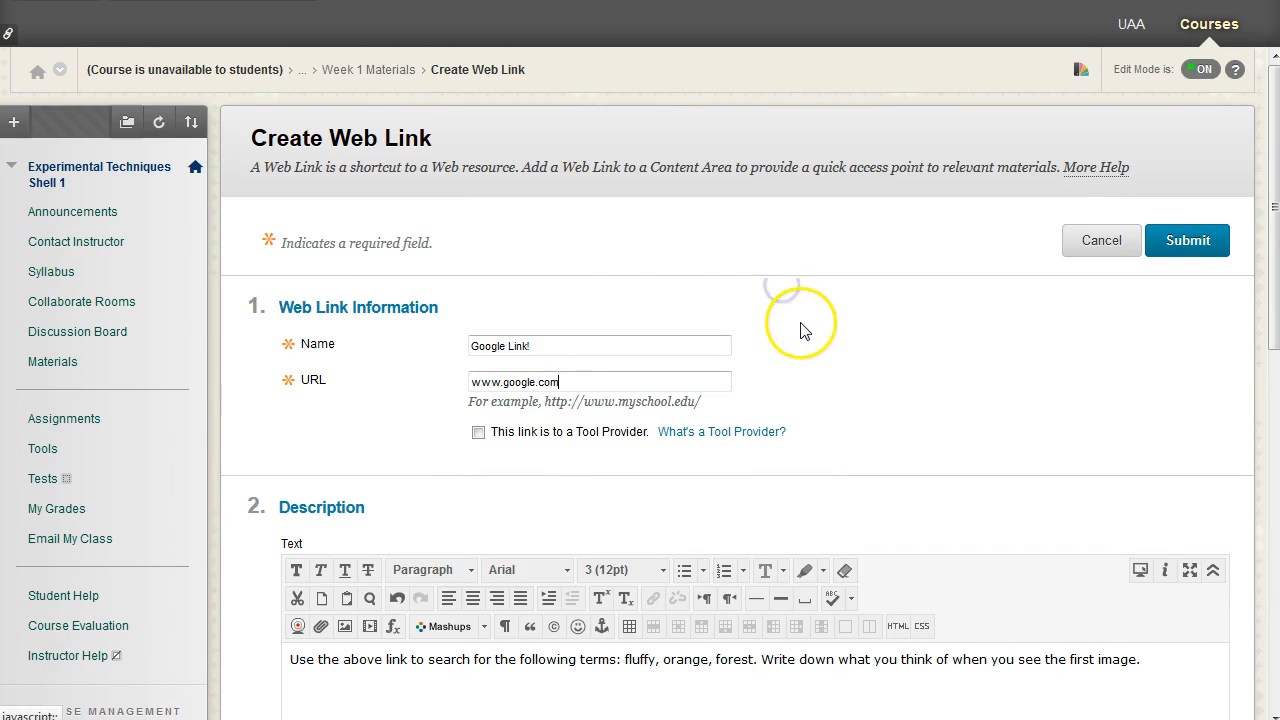
click(474, 381)
text(http://)
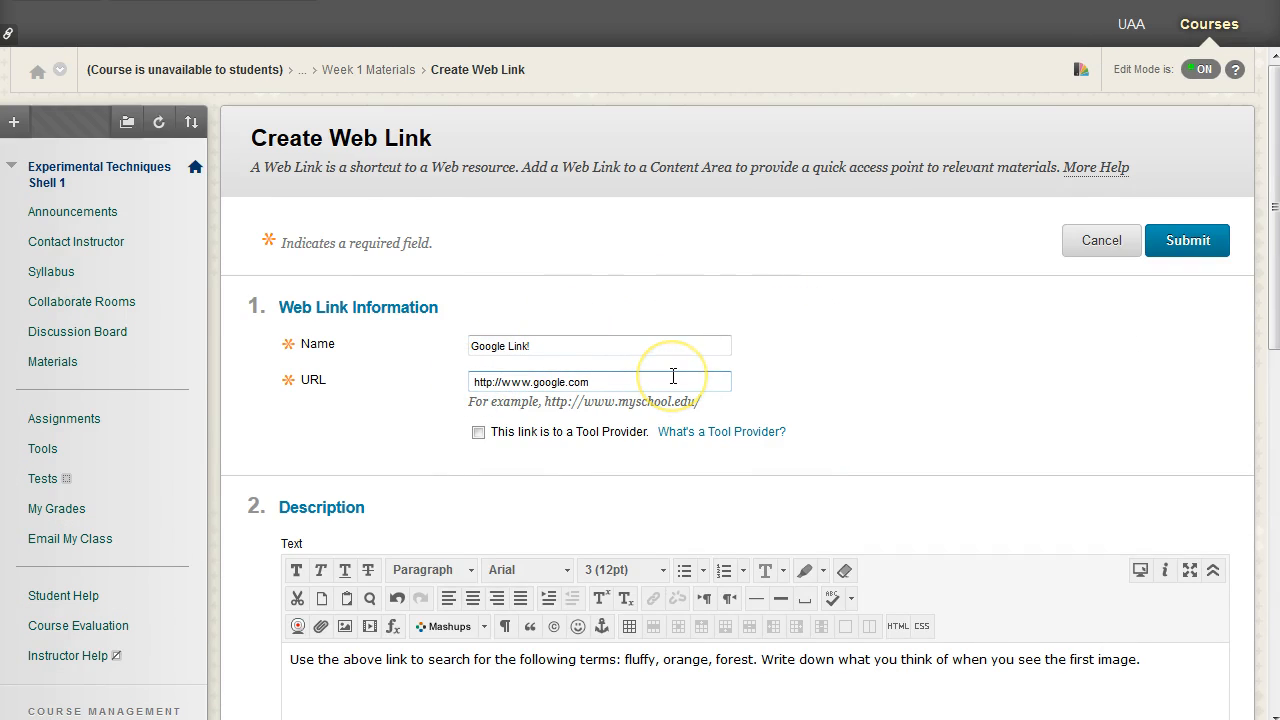
scroll(846, 326, down, 3)
scroll(846, 326, up, 3)
click(1150, 246)
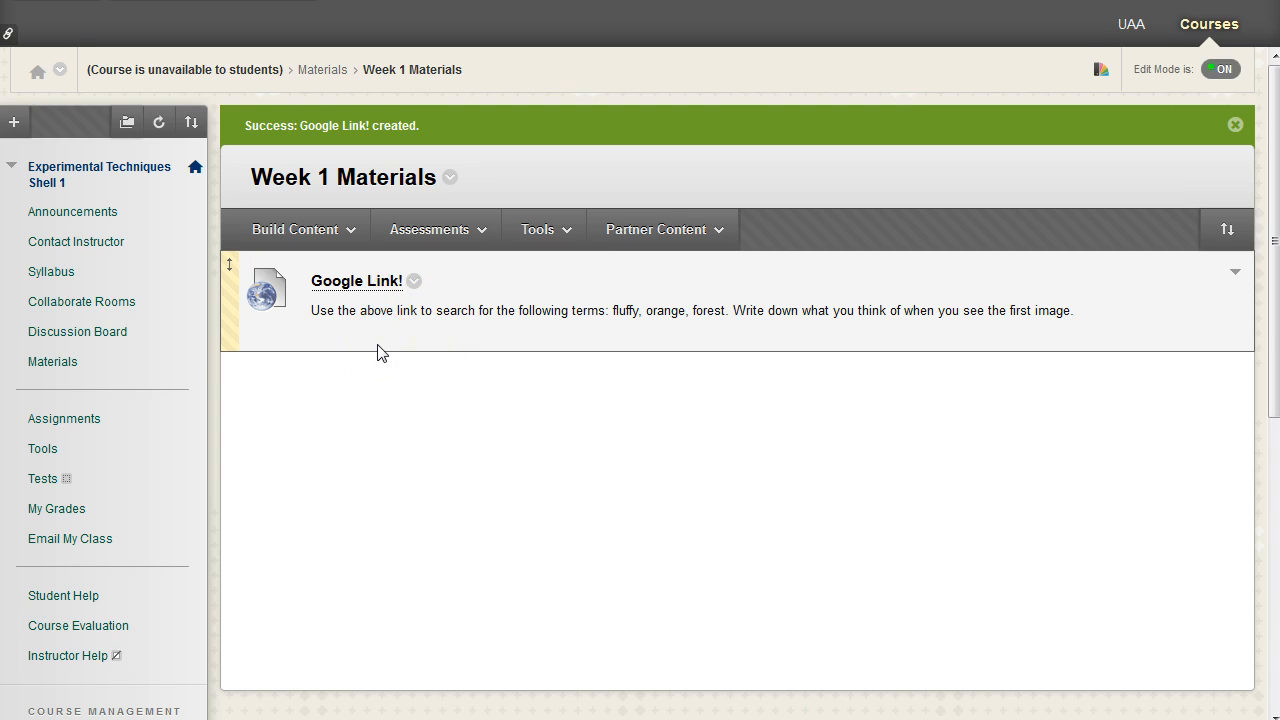
Create a new content item in the Week 1 Materials folder and name it "test image"
click(314, 245)
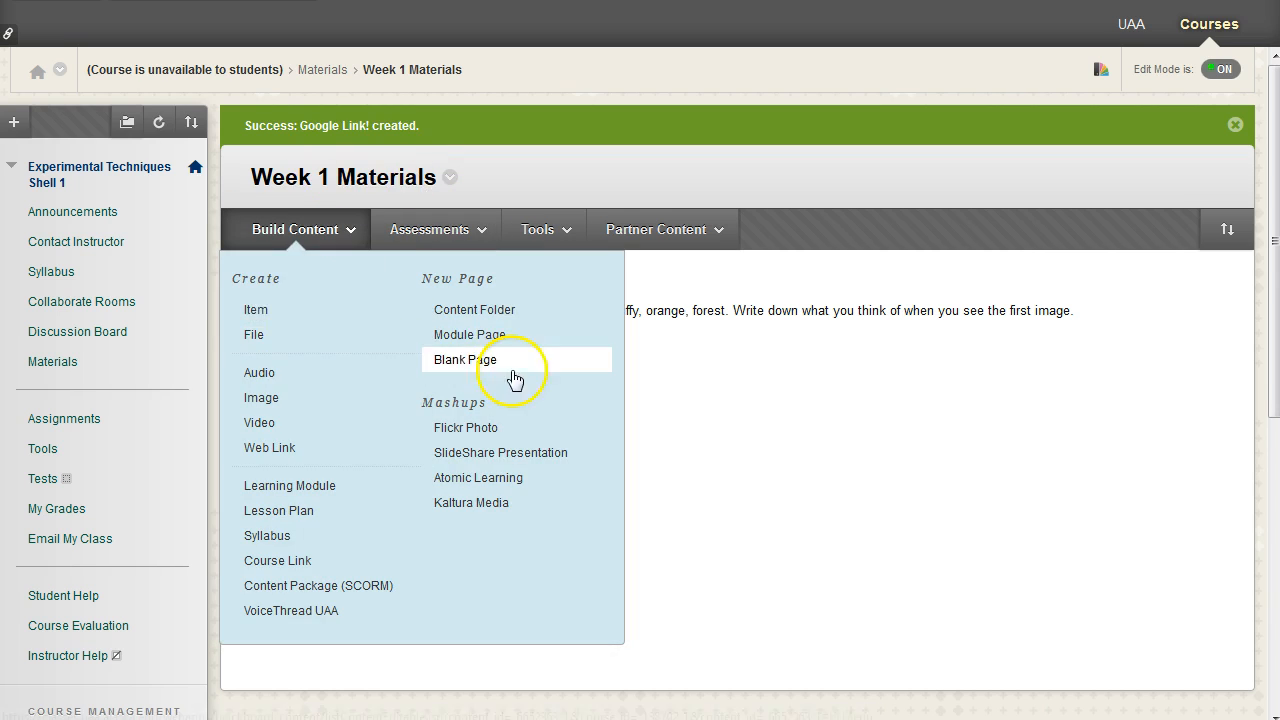
click(256, 310)
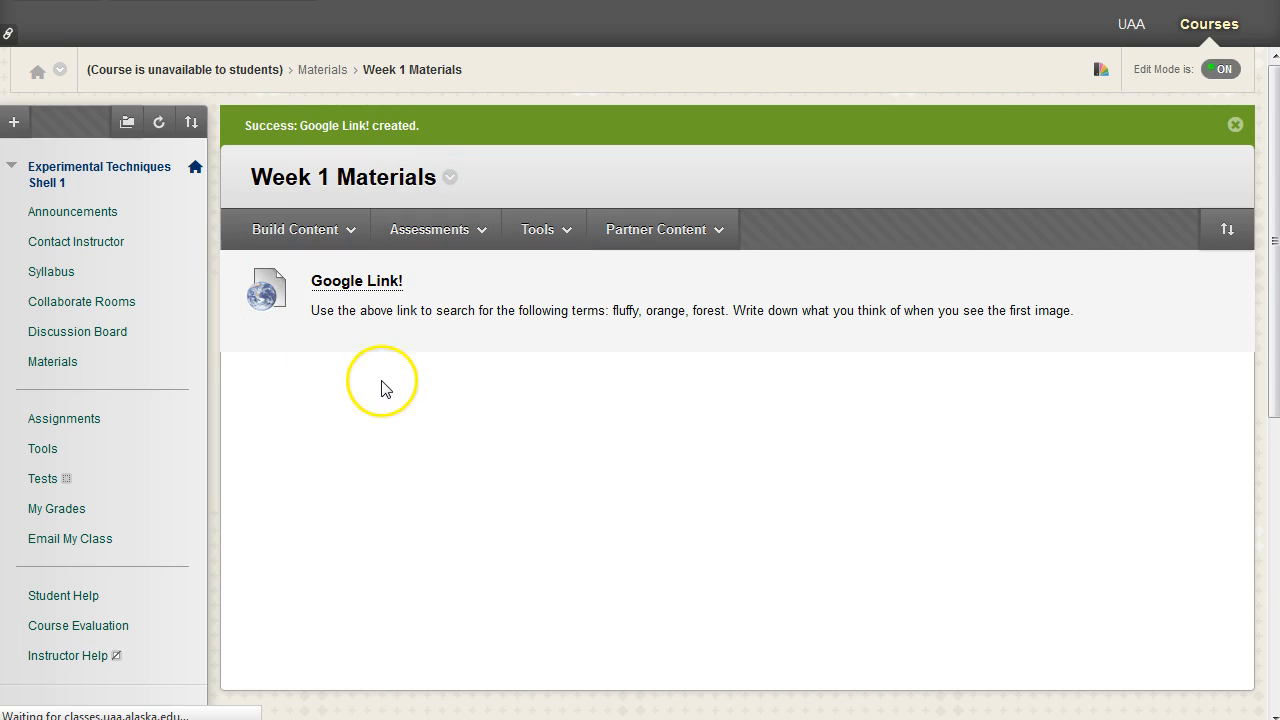
click(494, 344)
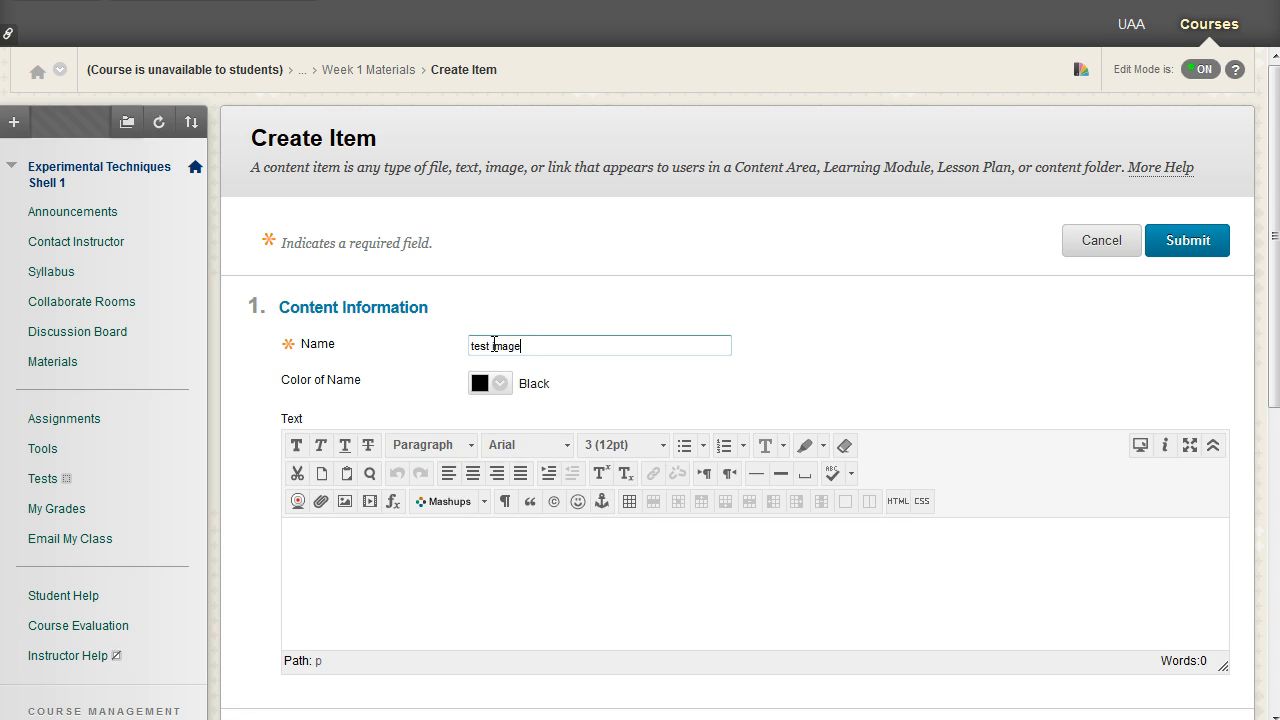
Attach the file animal_serums.jpg from the computer to the item
scroll(666, 551, down, 6)
scroll(614, 529, up, 3)
click(565, 491)
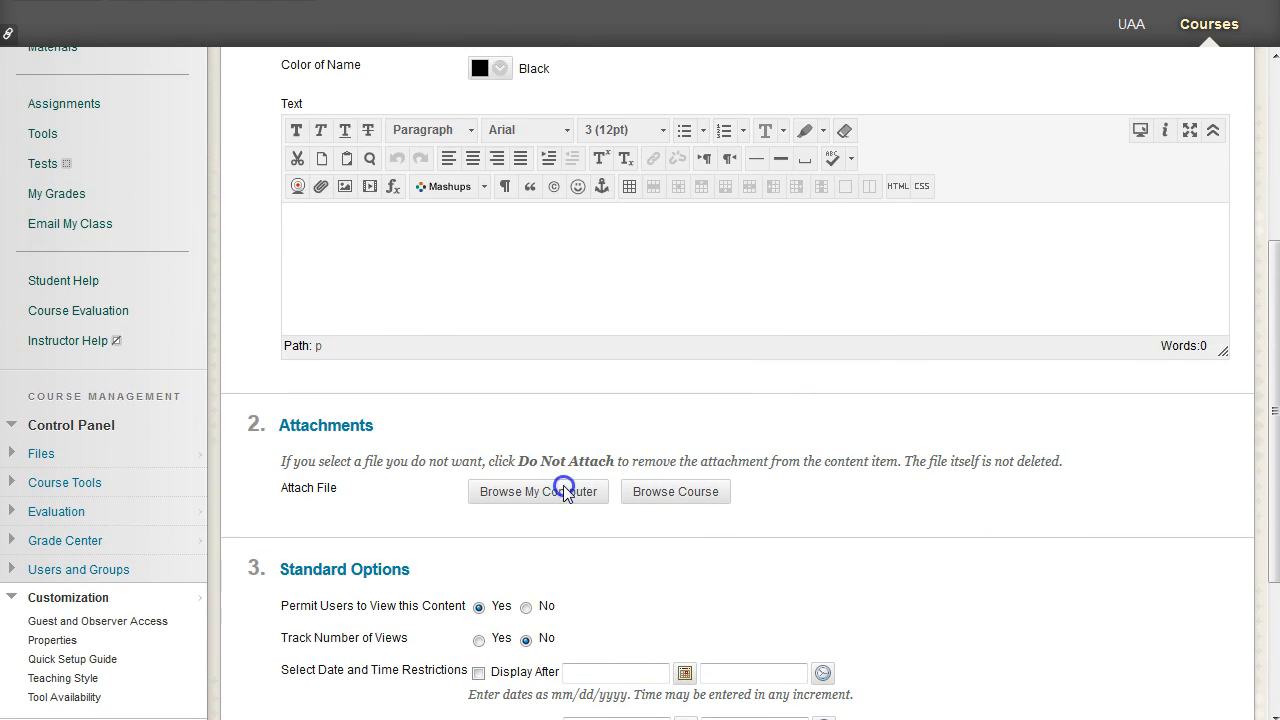
drag(944, 24, 948, 212)
click(877, 185)
click(799, 359)
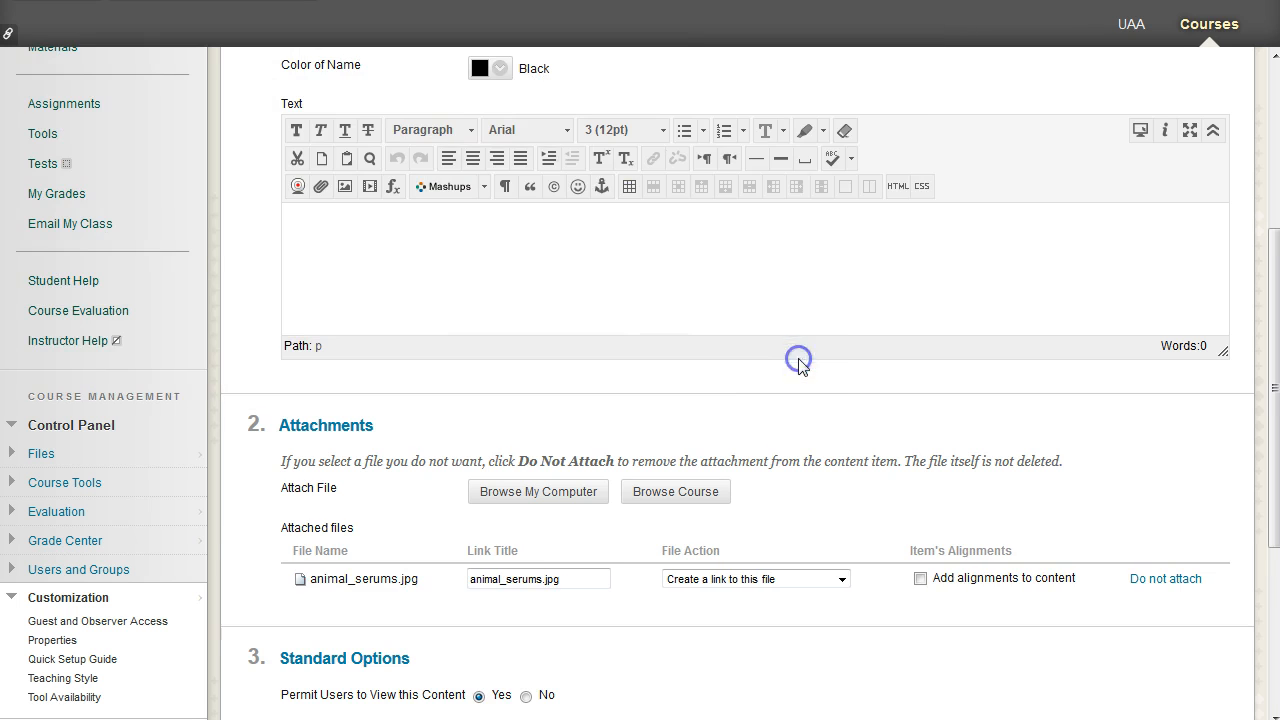
Submit the test image item and move it above the Google Link! entry
scroll(889, 297, down, 3)
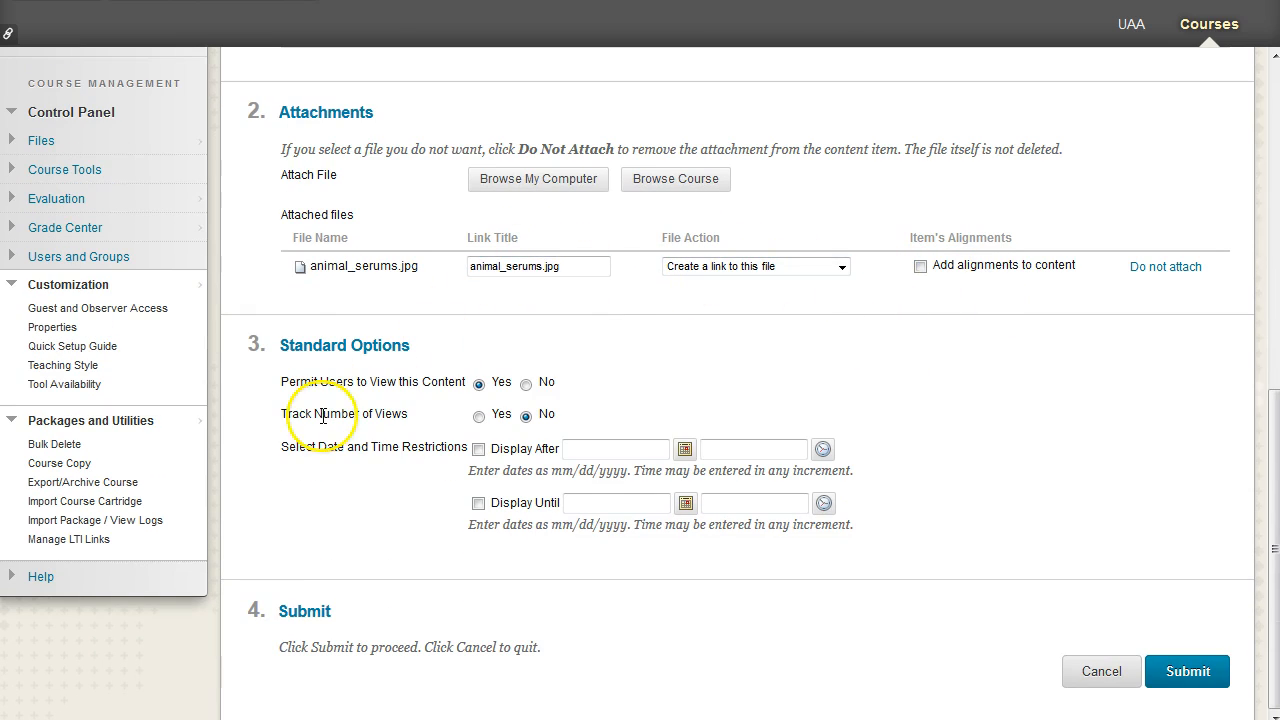
click(1176, 692)
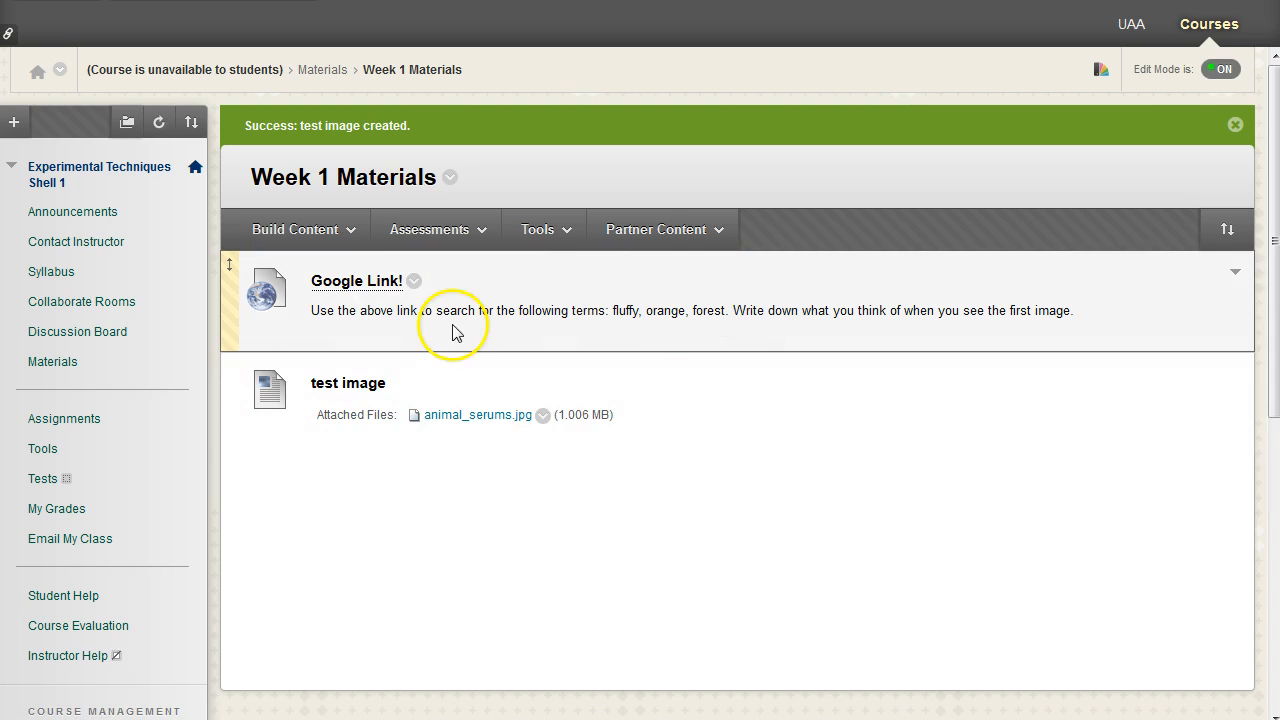
drag(237, 394, 235, 300)
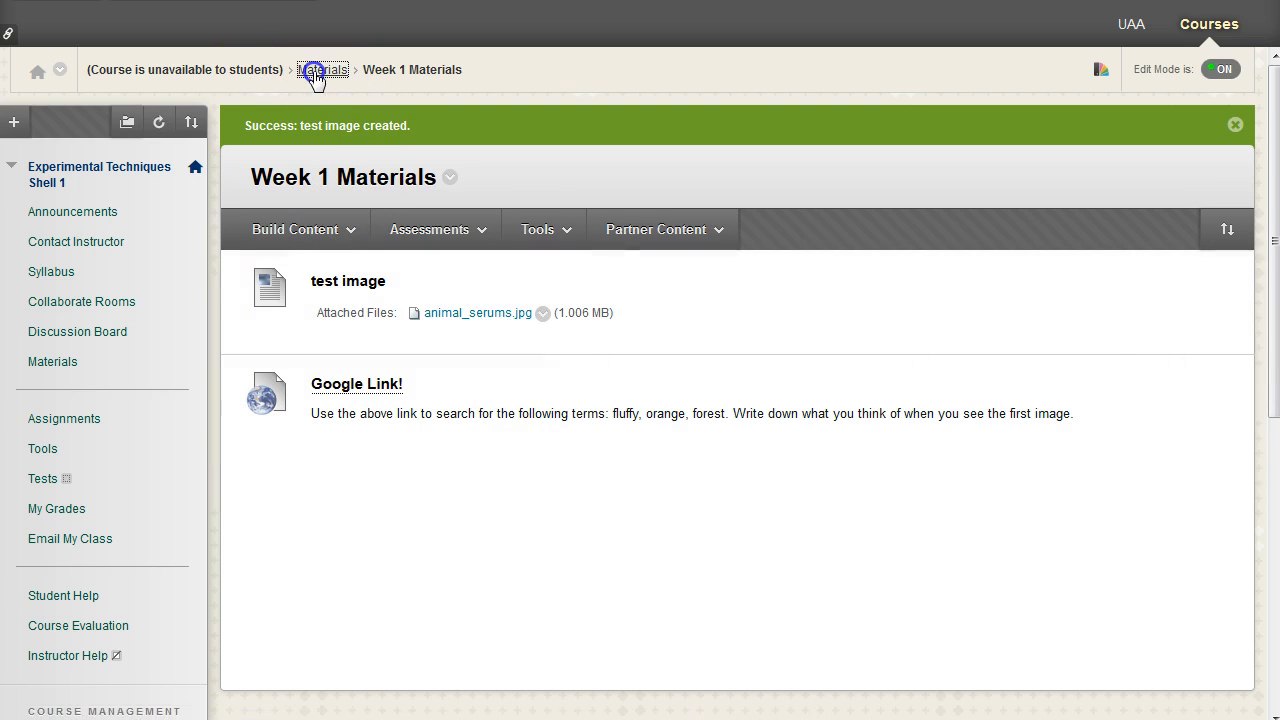
Return to the Materials area and start a new content folder named "Week 2 Materials"
click(305, 229)
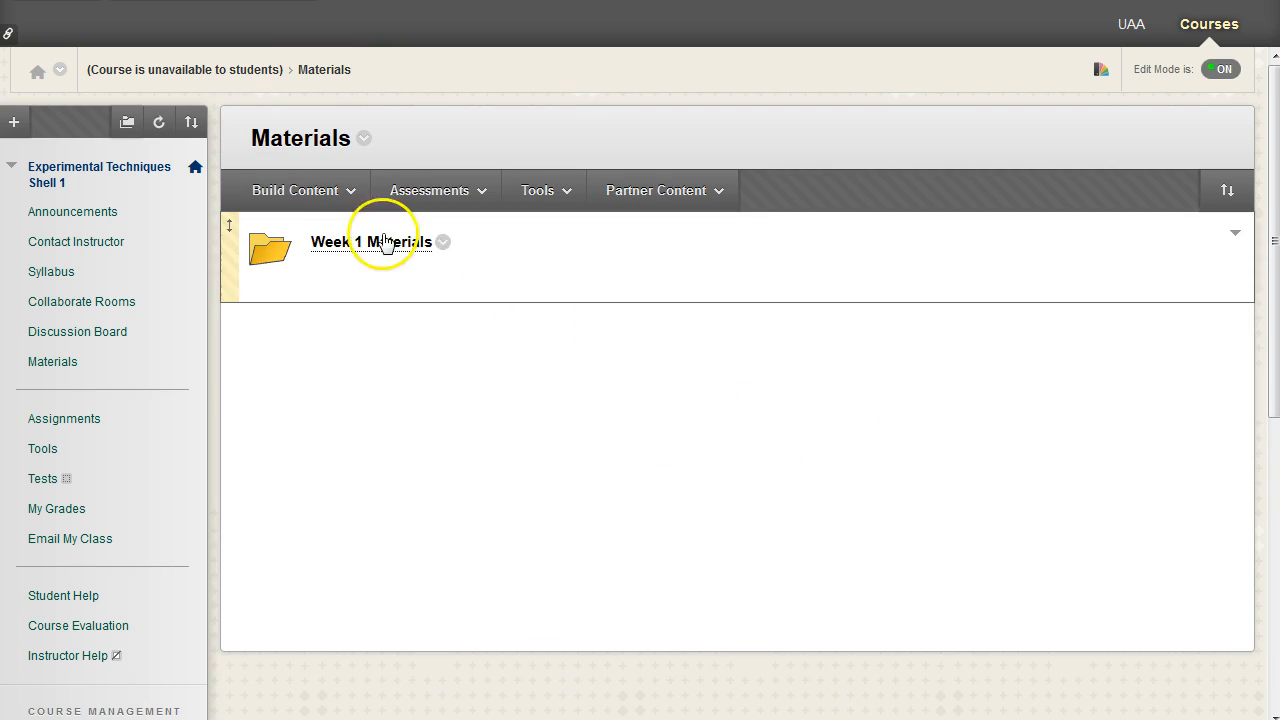
click(312, 192)
click(481, 281)
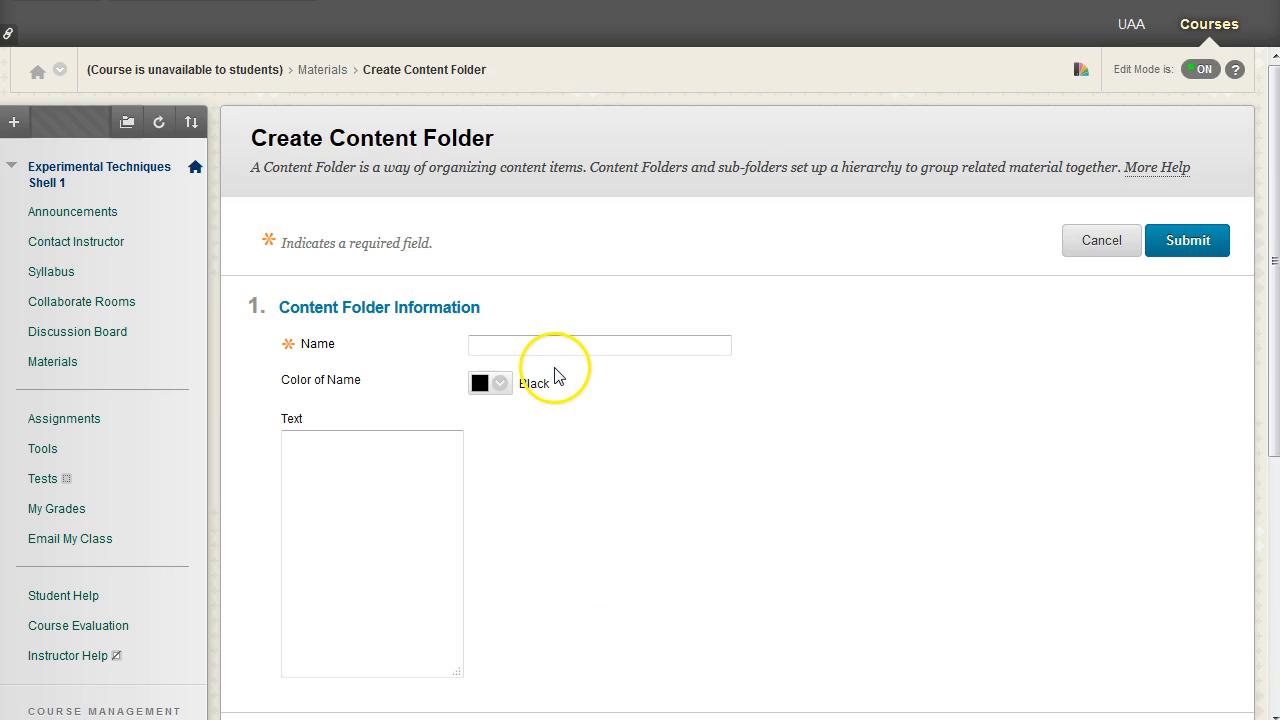
text(Week 2 Materials)
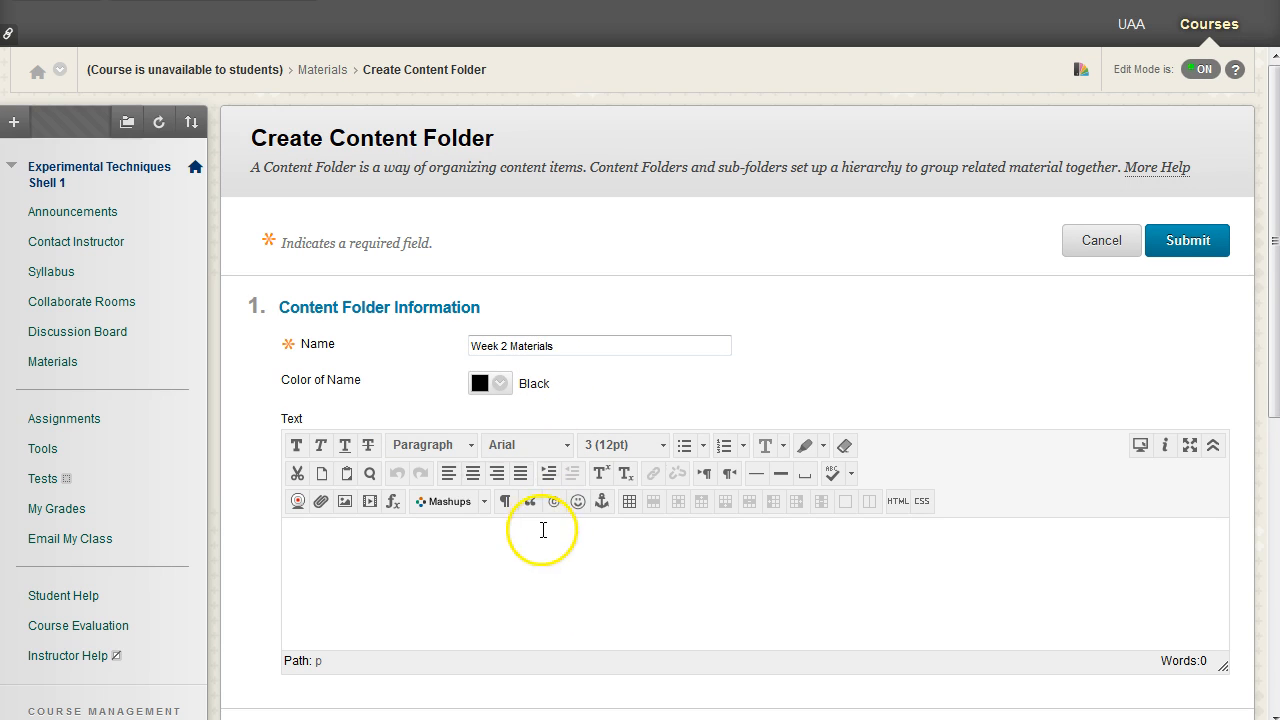
Restrict the folder to display after 08/30/2015 at 11:59 PM and submit it
scroll(538, 508, down, 3)
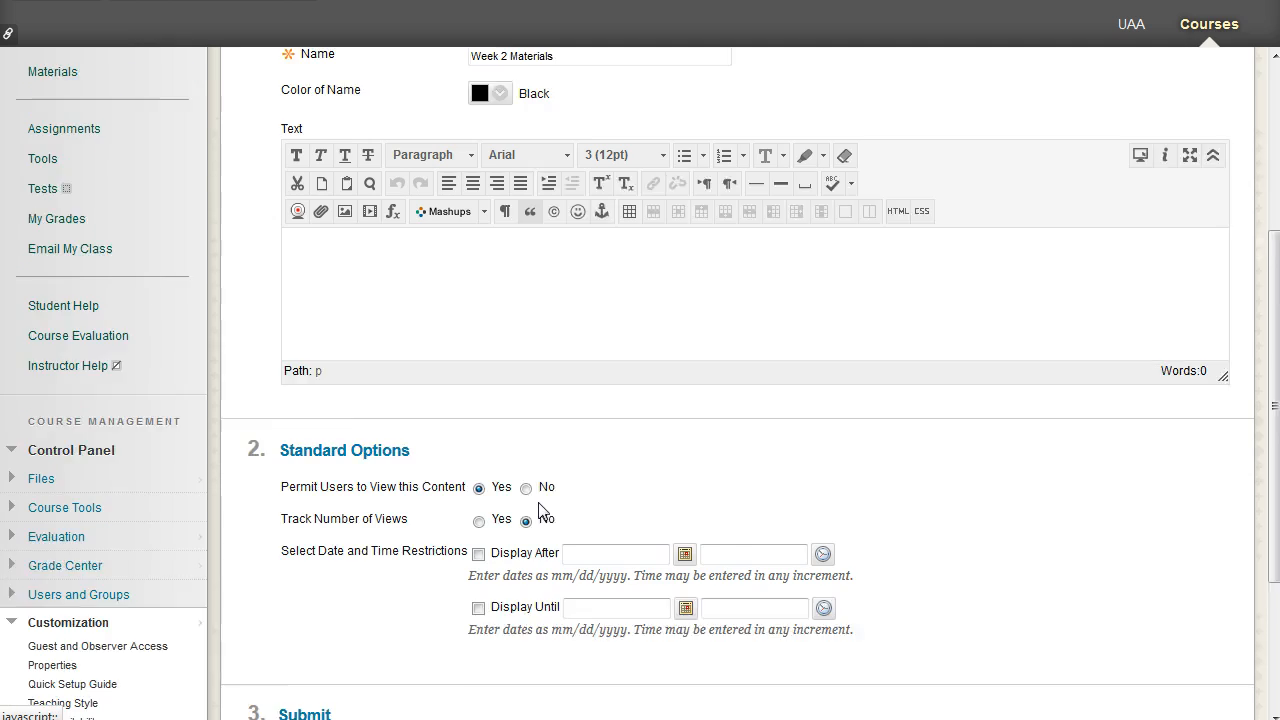
scroll(540, 507, up, 3)
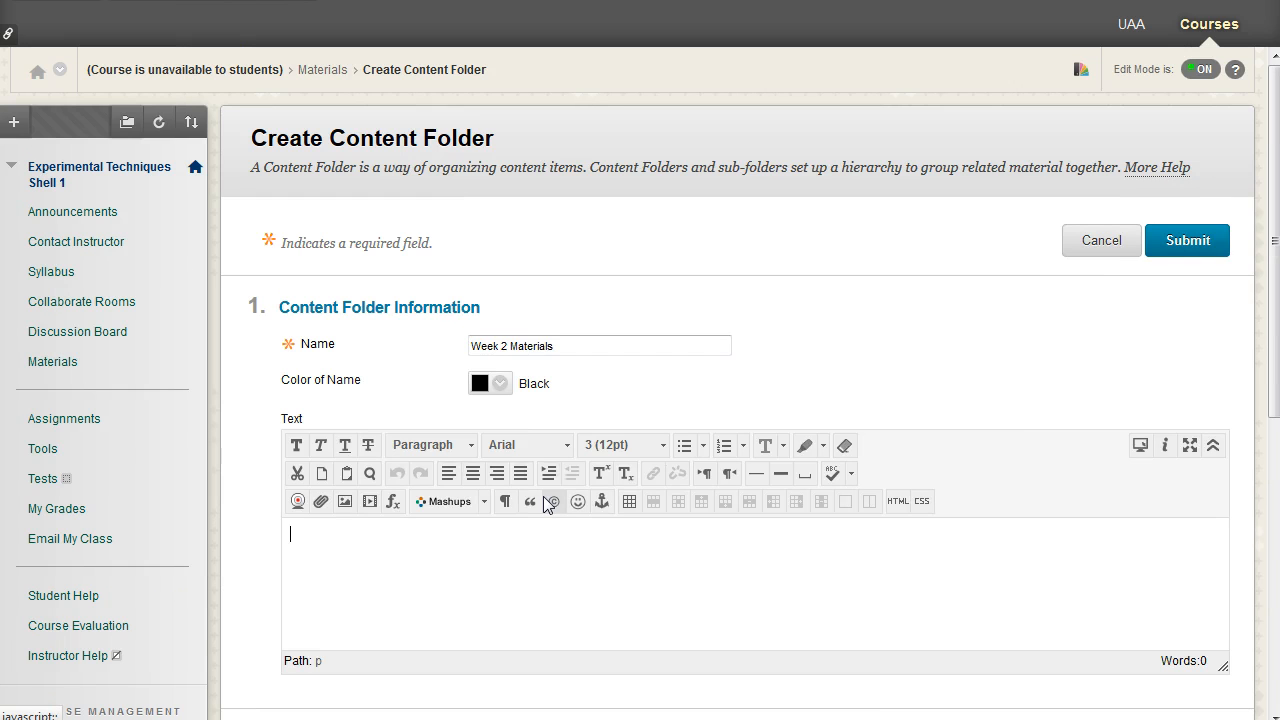
scroll(549, 485, down, 5)
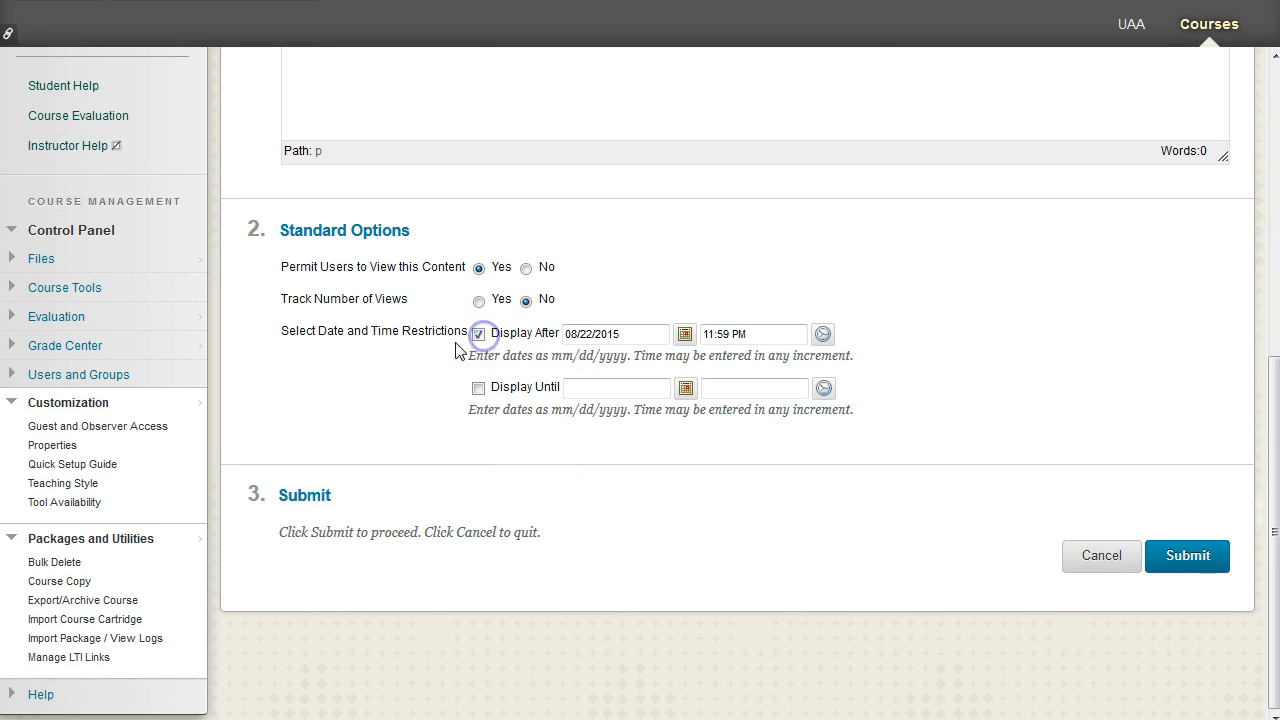
click(685, 337)
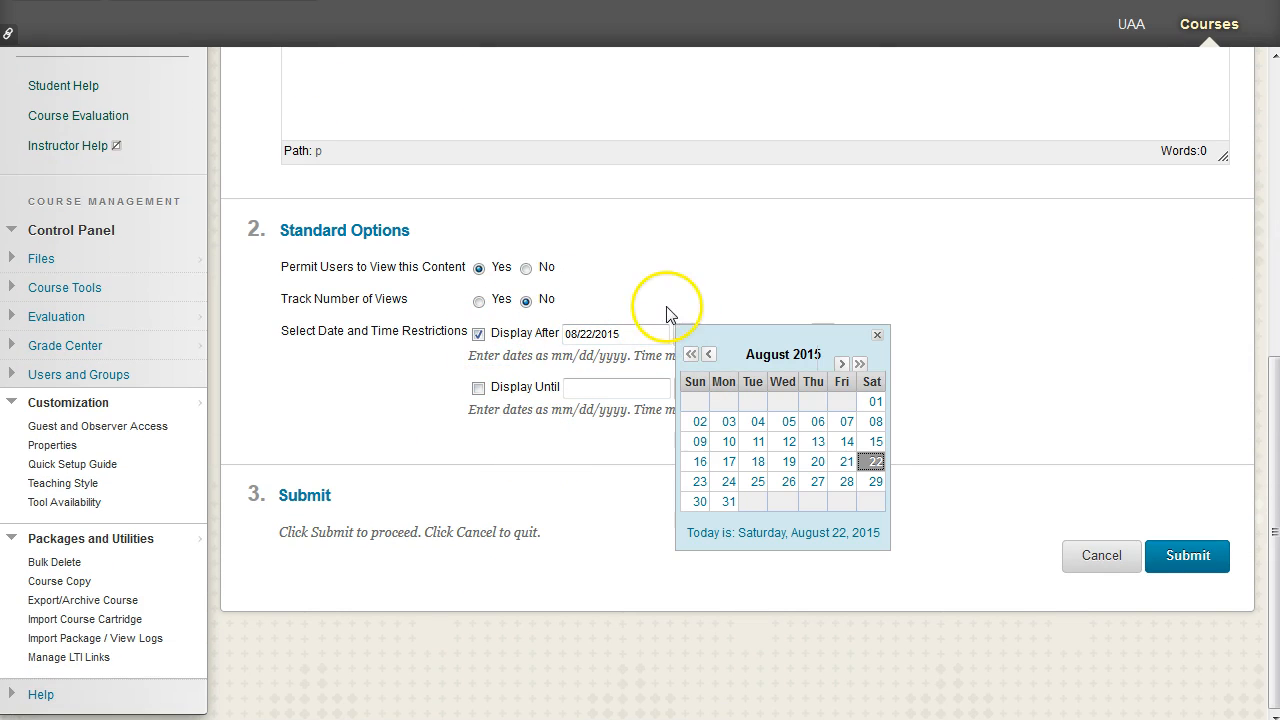
click(699, 503)
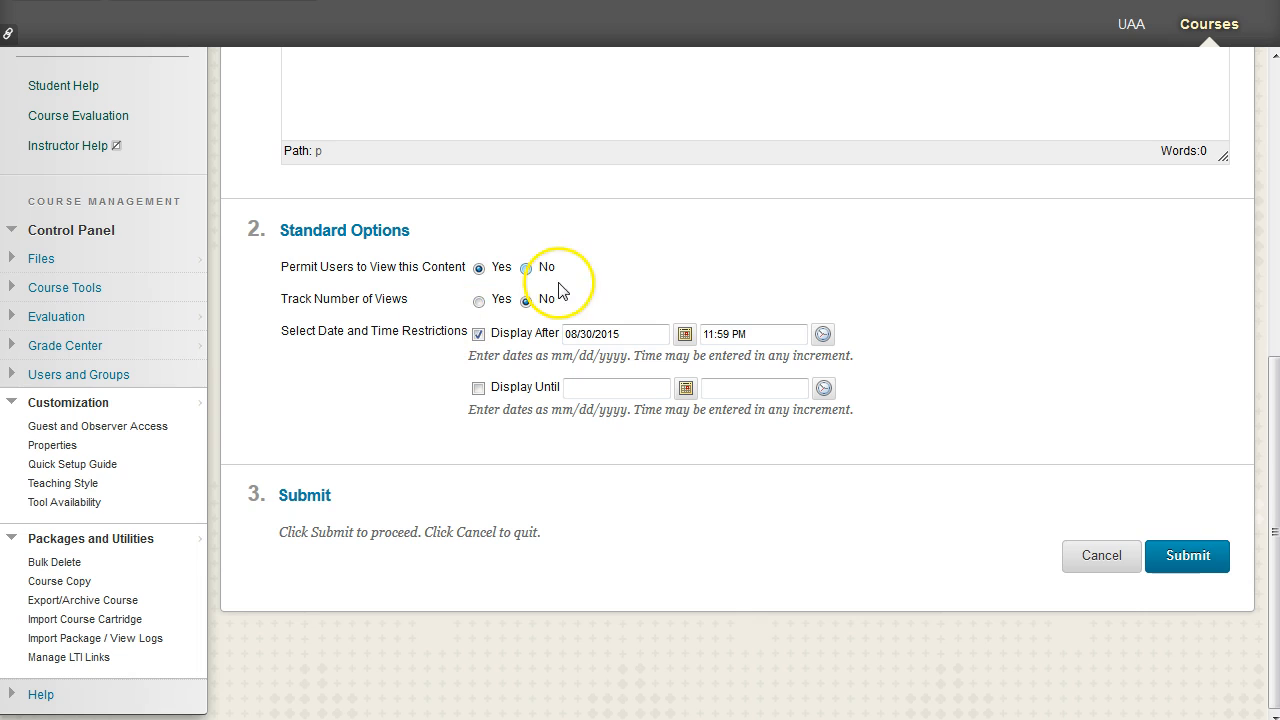
scroll(589, 337, up, 5)
scroll(540, 368, down, 5)
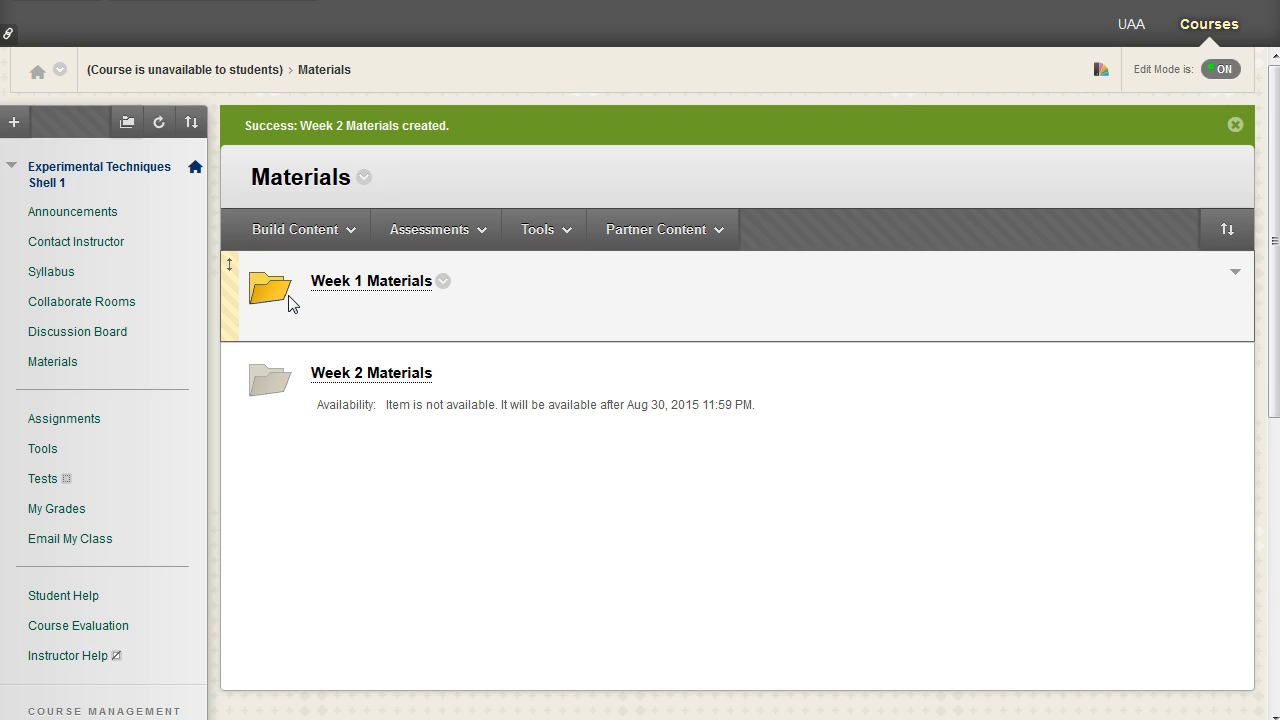
Move the Week 2 Materials folder above Week 1 Materials and return the folders to their original order
drag(240, 398, 234, 277)
drag(229, 383, 232, 285)
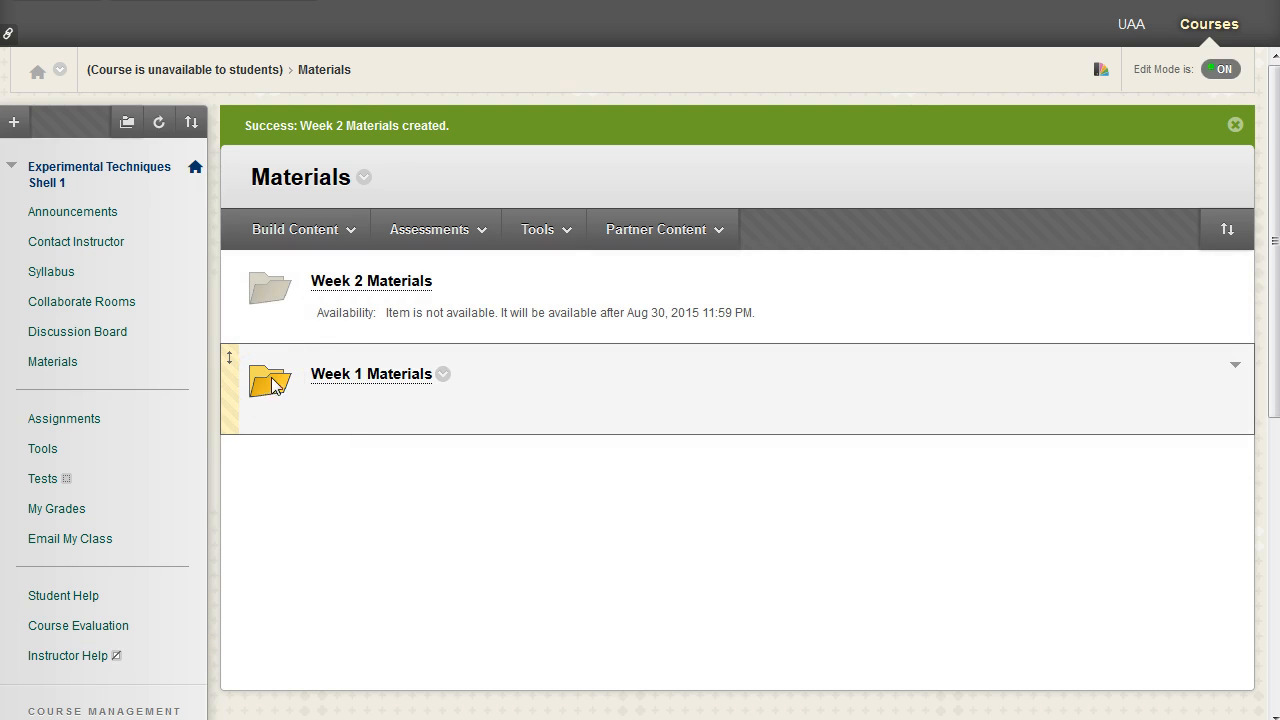
drag(229, 390, 230, 280)
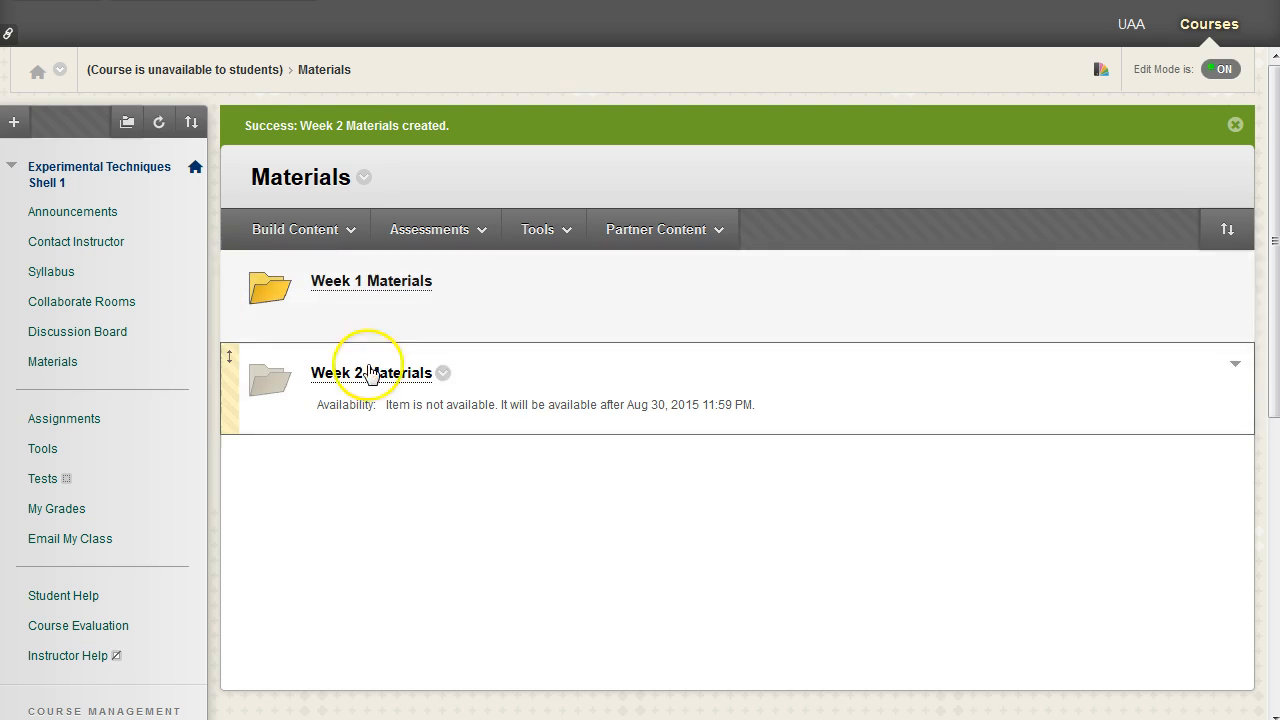
Open the Week 1 Materials folder and review the content types that can be built in it
click(448, 501)
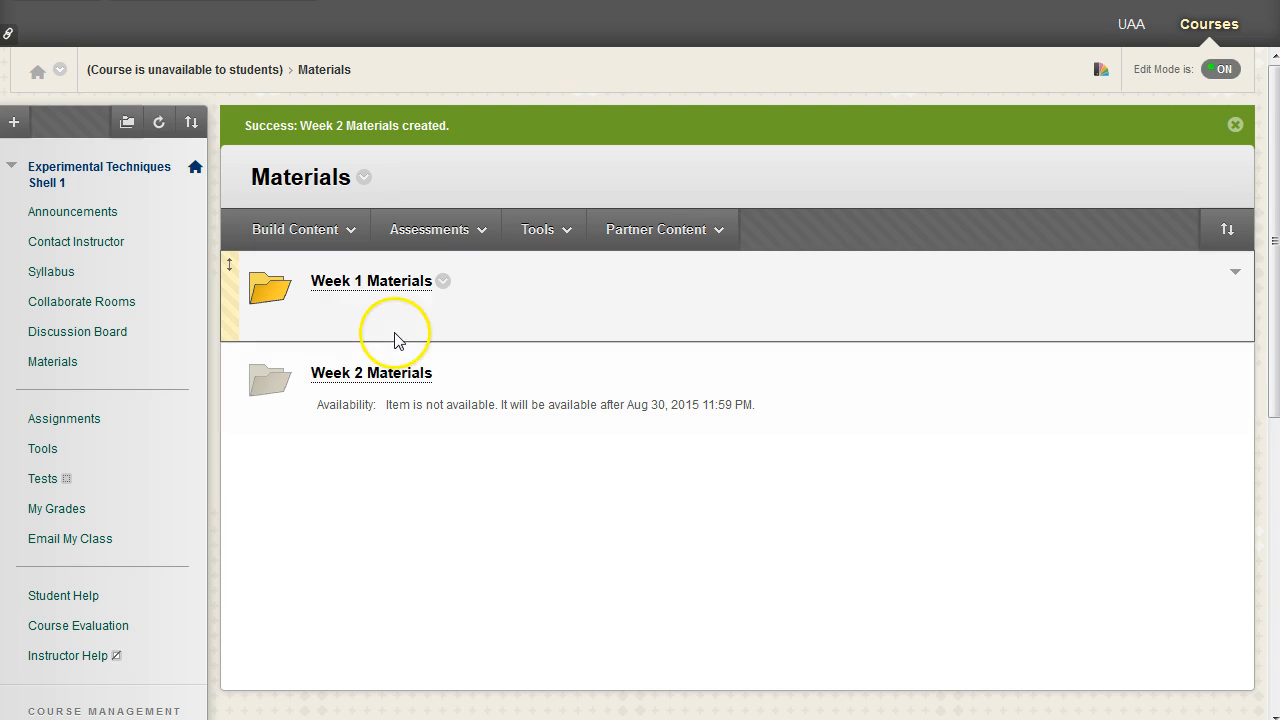
click(429, 378)
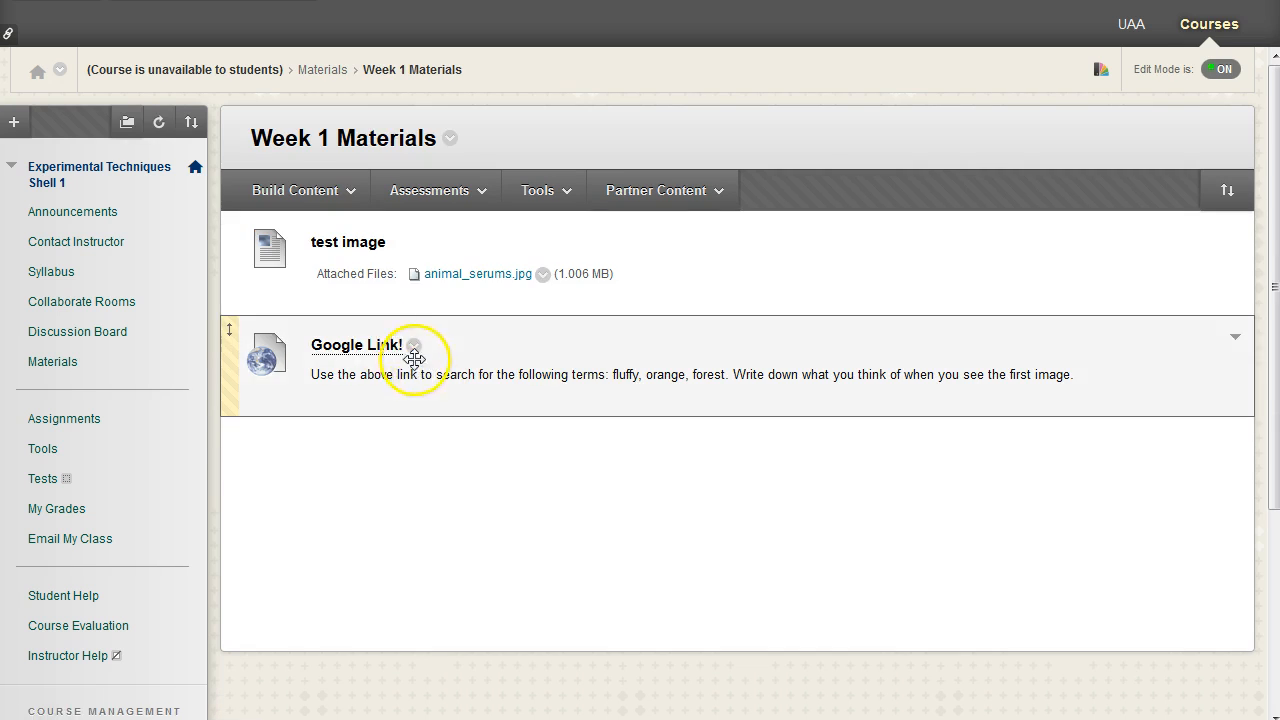
click(332, 190)
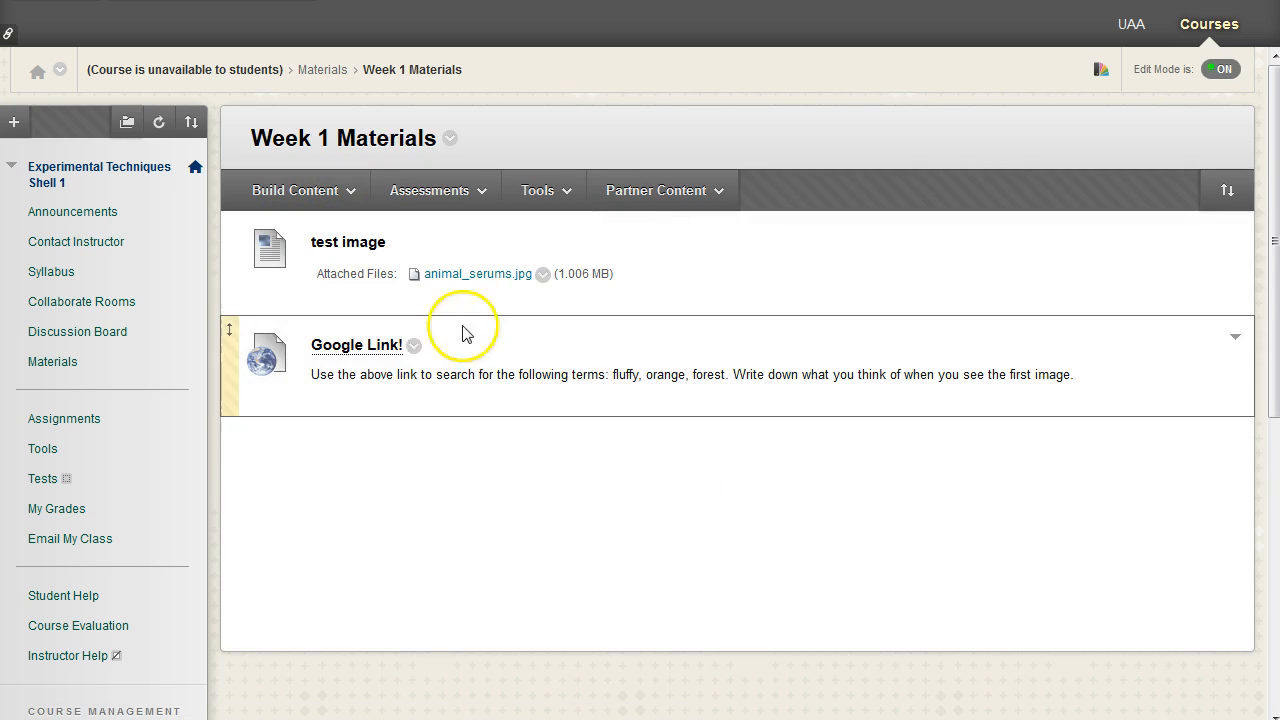
click(350, 195)
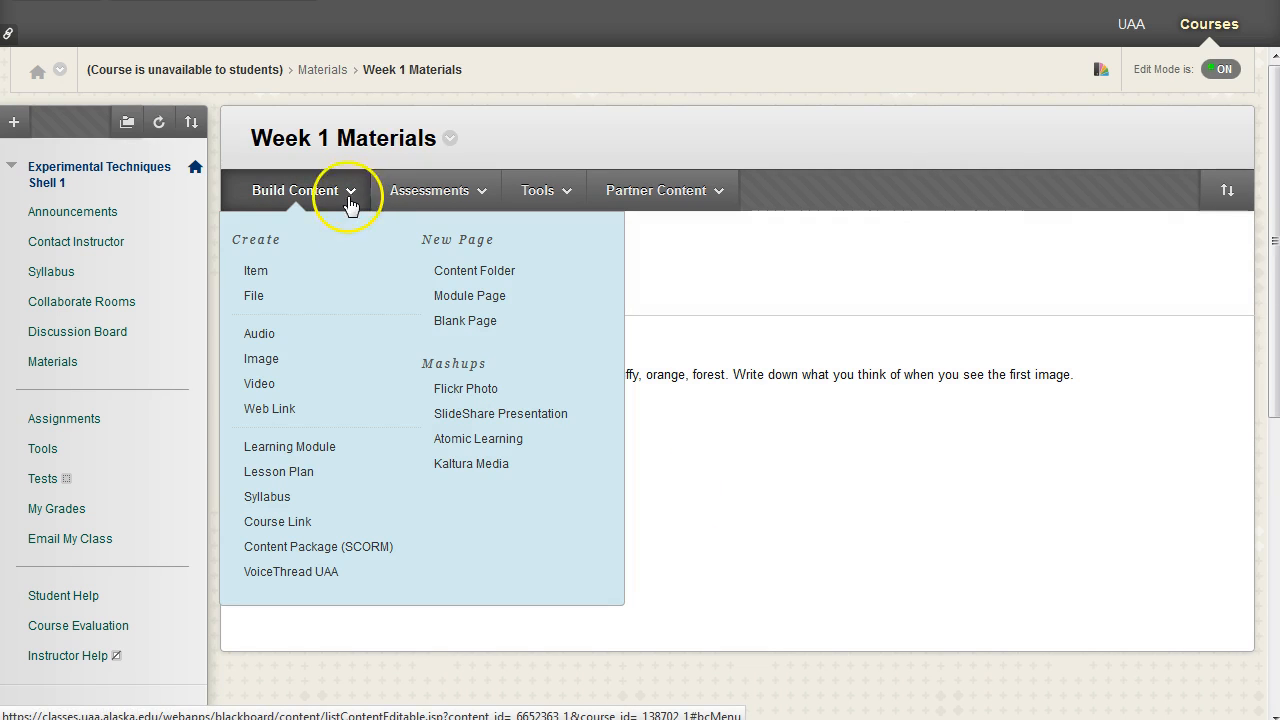
click(785, 473)
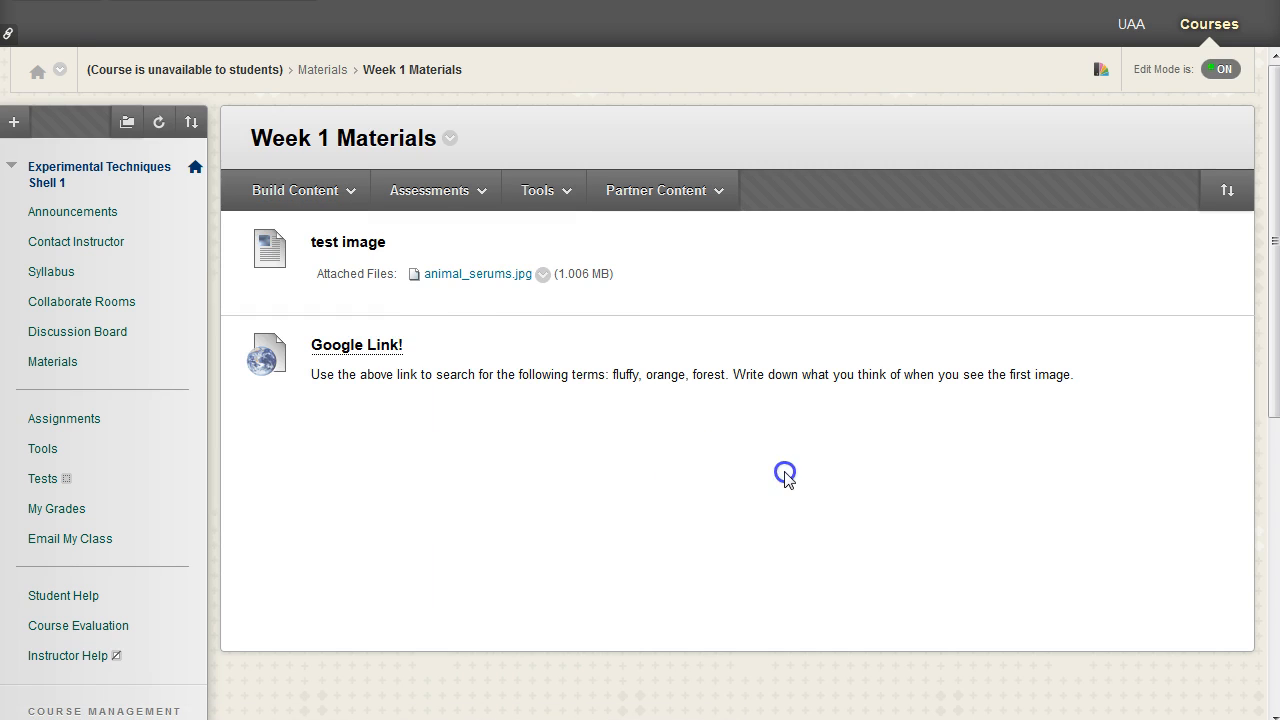